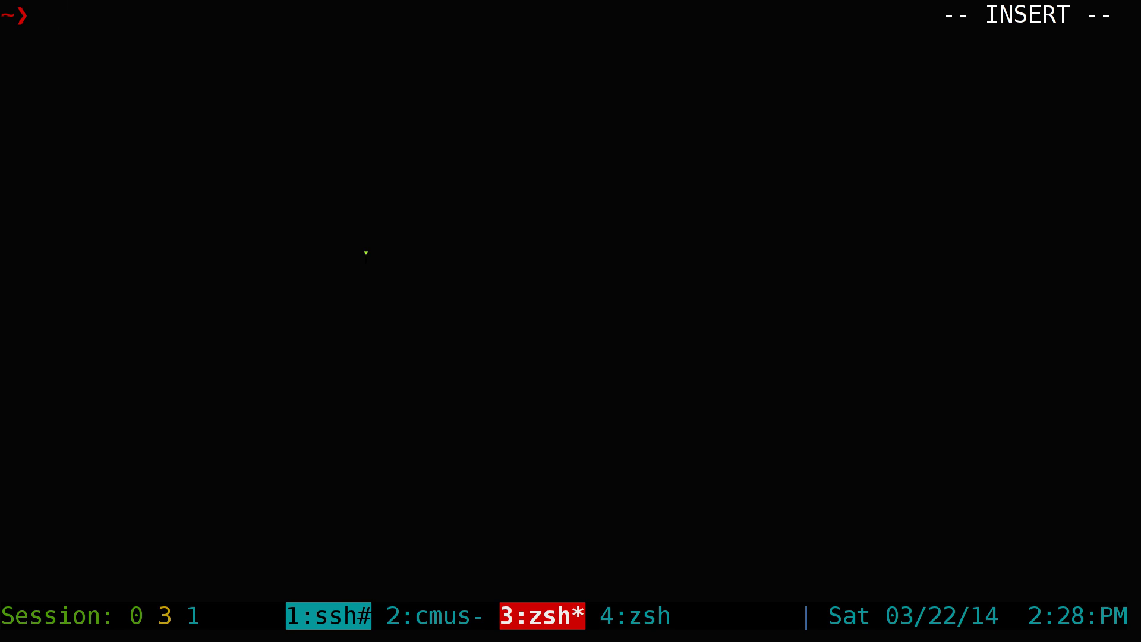
# Run mpsyt from the zsh prompt to start the mps YouTube player
pyautogui.write('mpsyt')
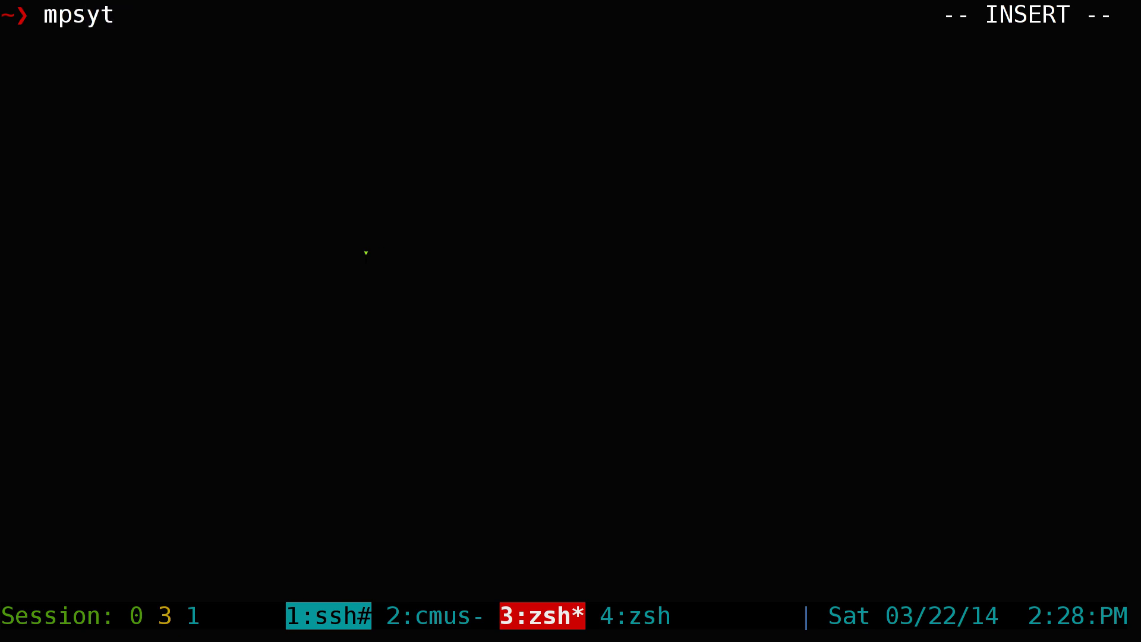
pyautogui.press('Return')
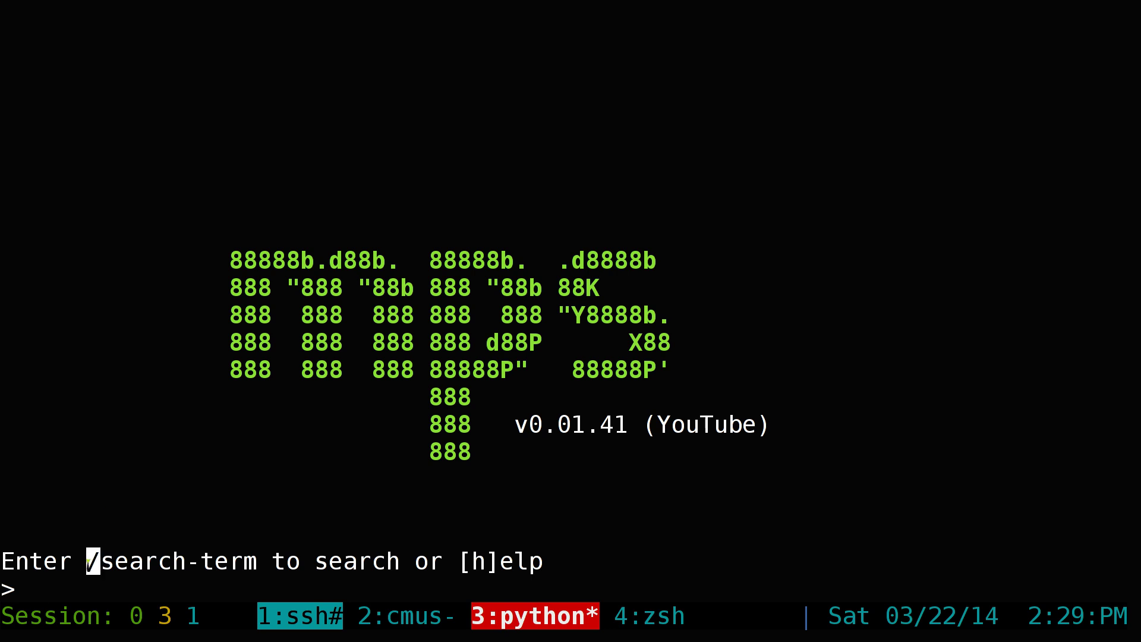
# Search YouTube for linux with /linux
pyautogui.moveTo(180, 561); pyautogui.dragTo(257, 561)
pyautogui.click(293, 515)
pyautogui.write('/linux')
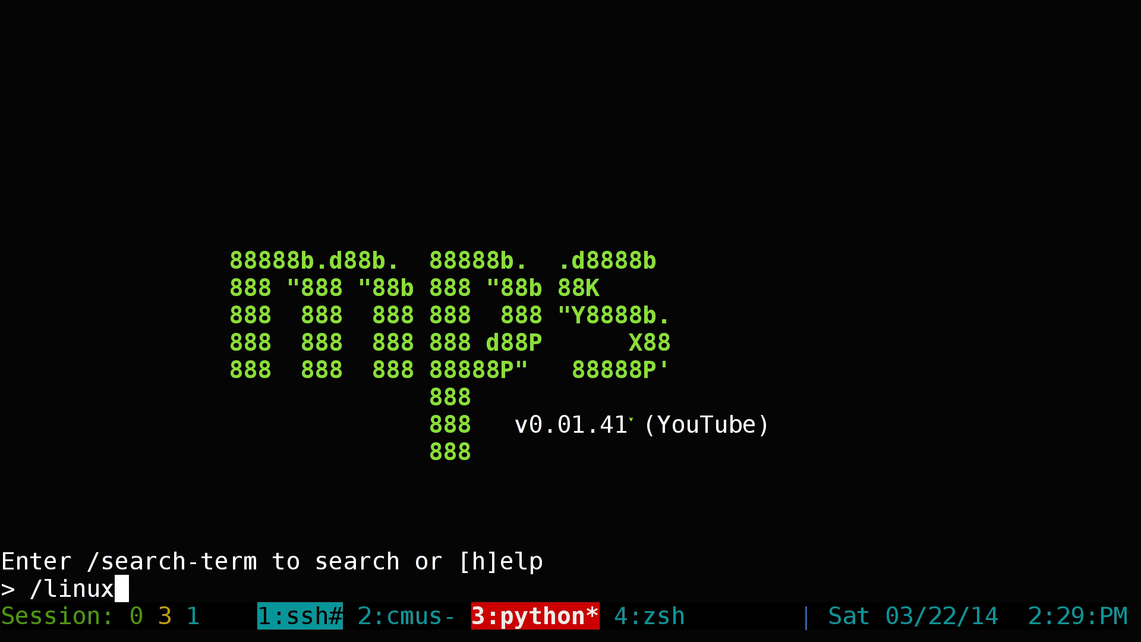
pyautogui.press('Return')
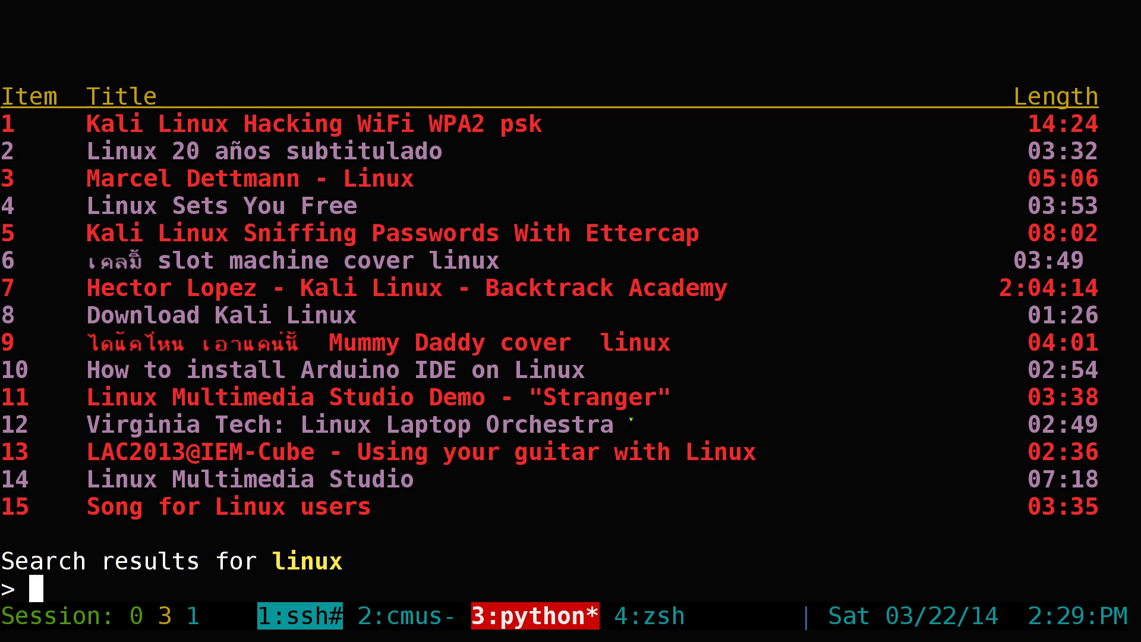
# Play result 1, stop it with q, then play result 11
pyautogui.write('1')
pyautogui.press('Return')
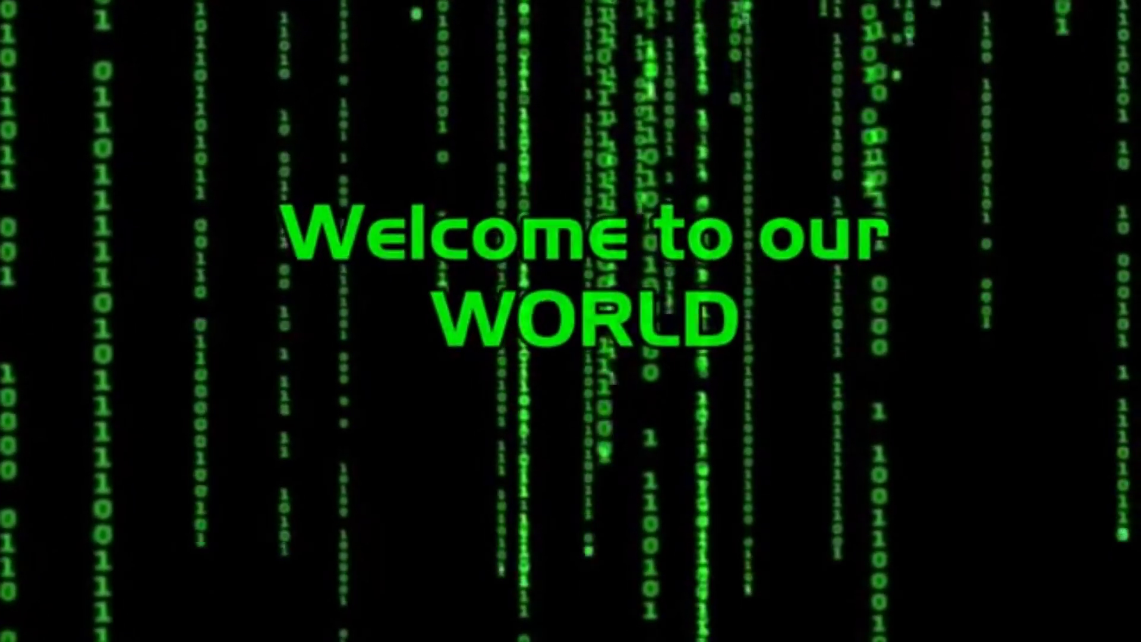
pyautogui.press('q')
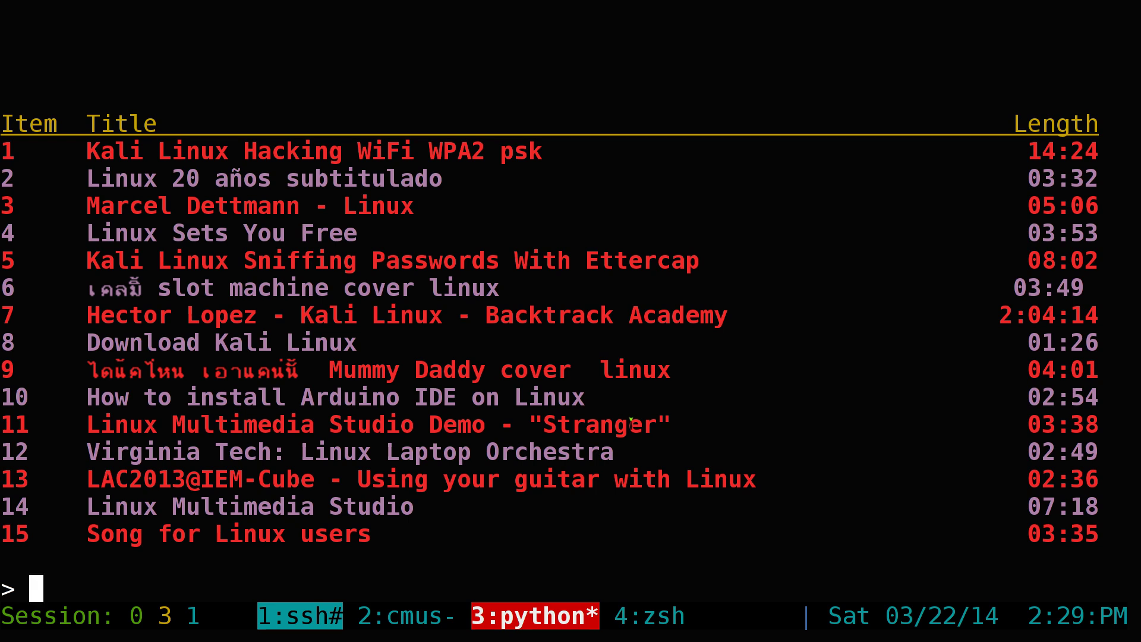
pyautogui.click(9, 423)
pyautogui.write('11')
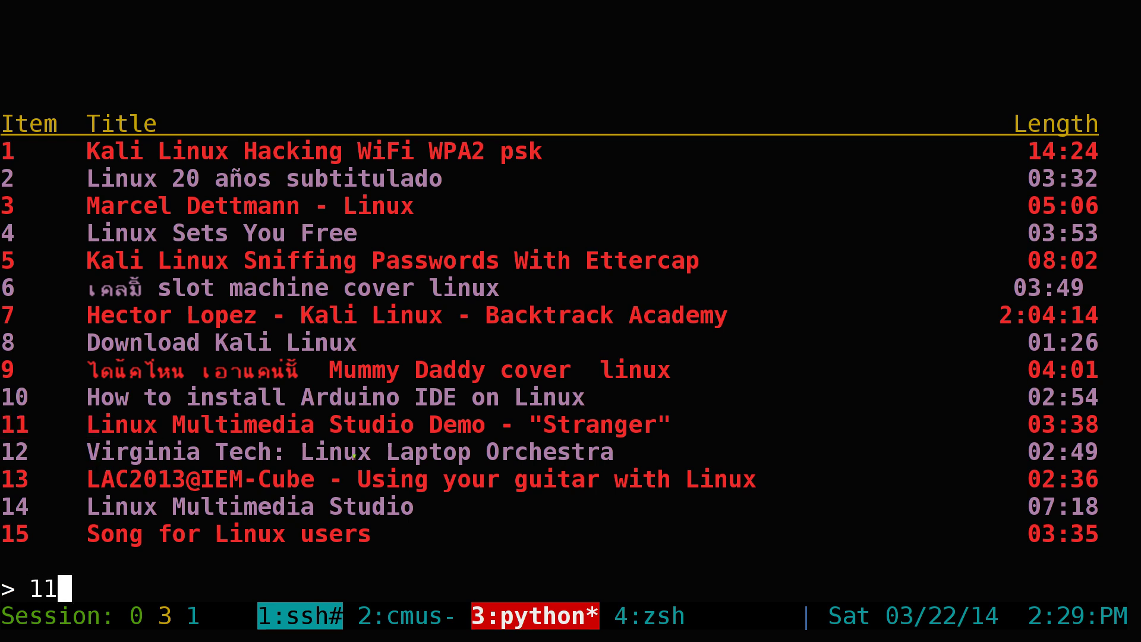
pyautogui.press('Return')
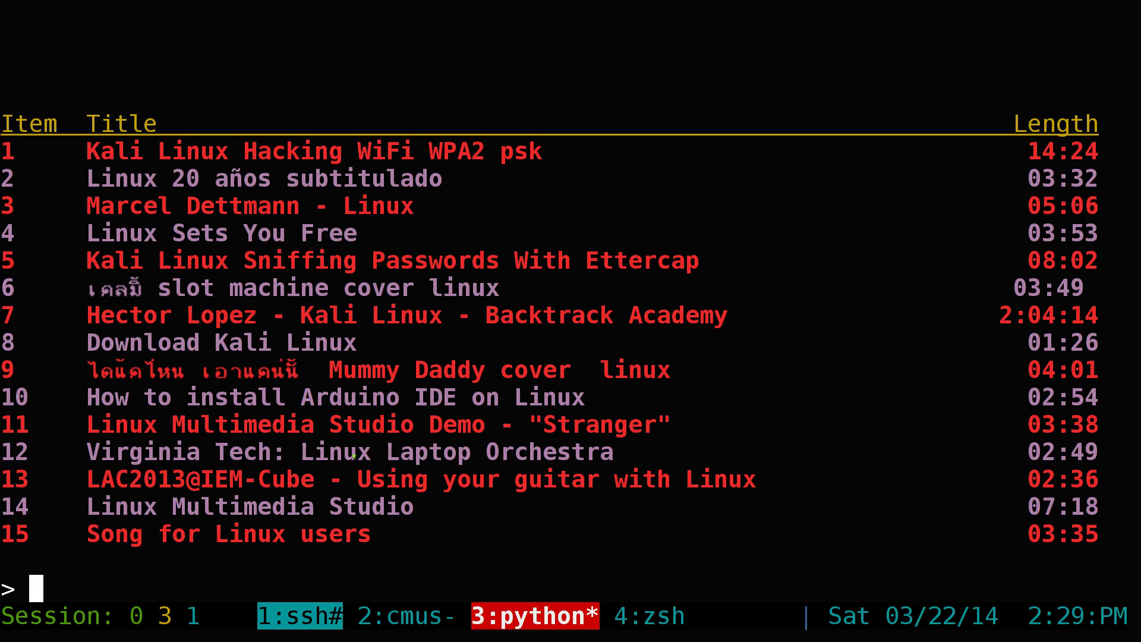
pyautogui.write('n')
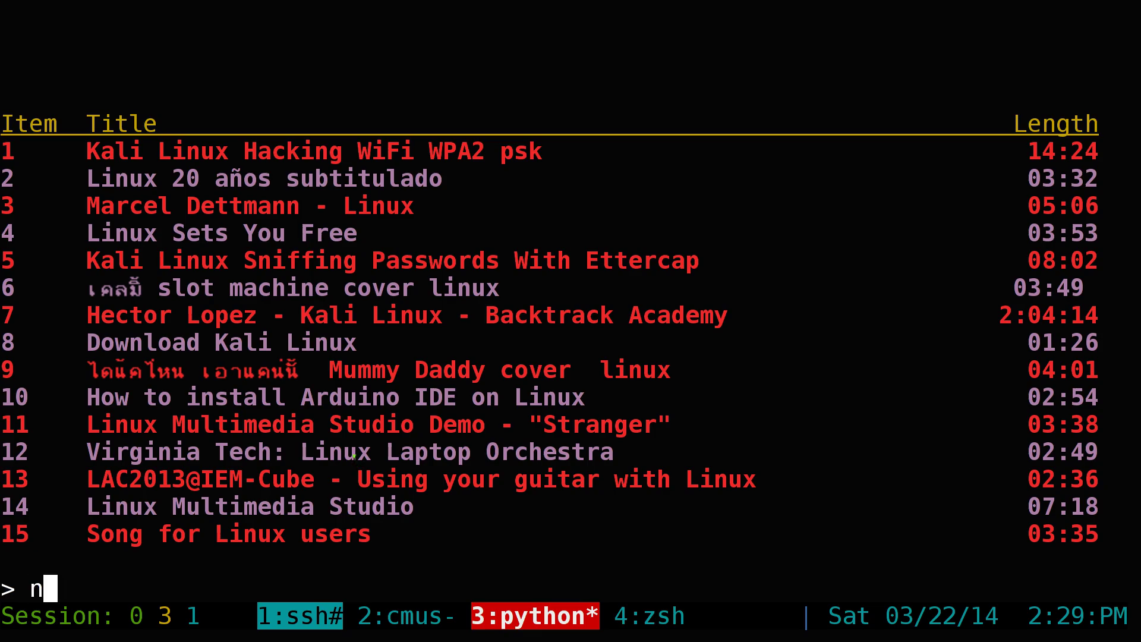
pyautogui.press('Return')
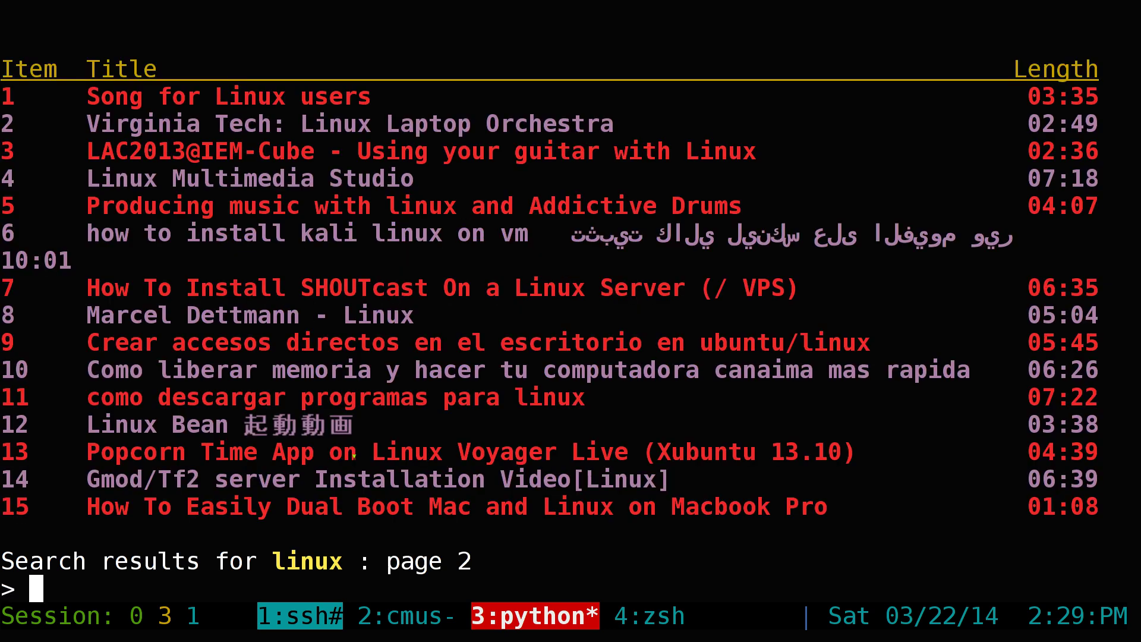
pyautogui.moveTo(384, 556); pyautogui.dragTo(474, 562)
pyautogui.write('n')
pyautogui.press('Return')
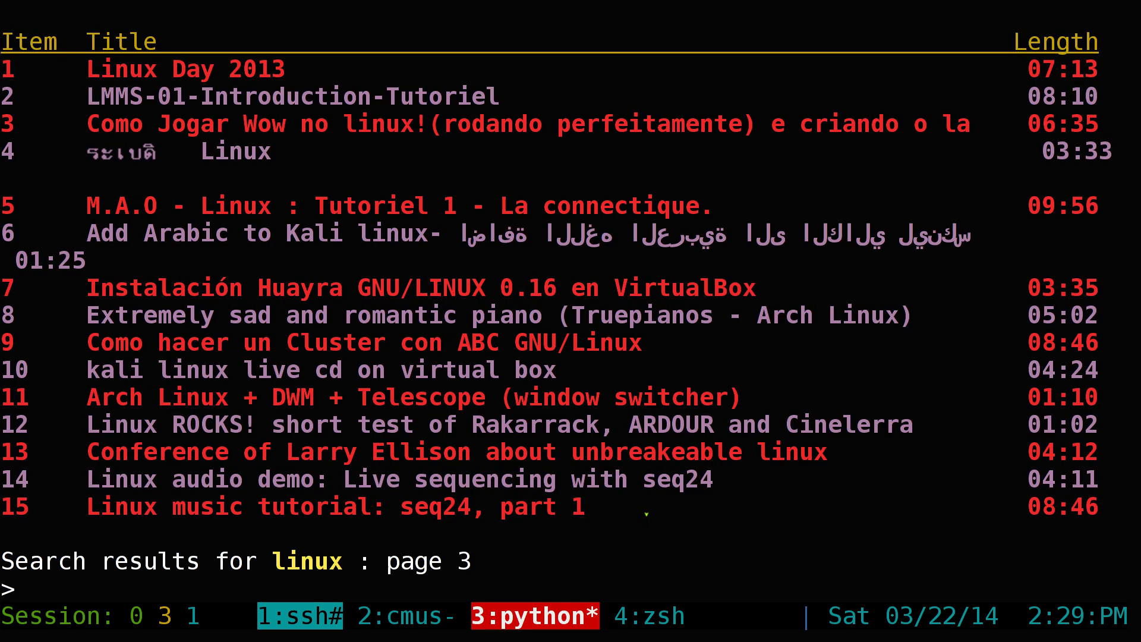
pyautogui.moveTo(392, 566); pyautogui.dragTo(473, 564)
pyautogui.write('p')
pyautogui.press('Return')
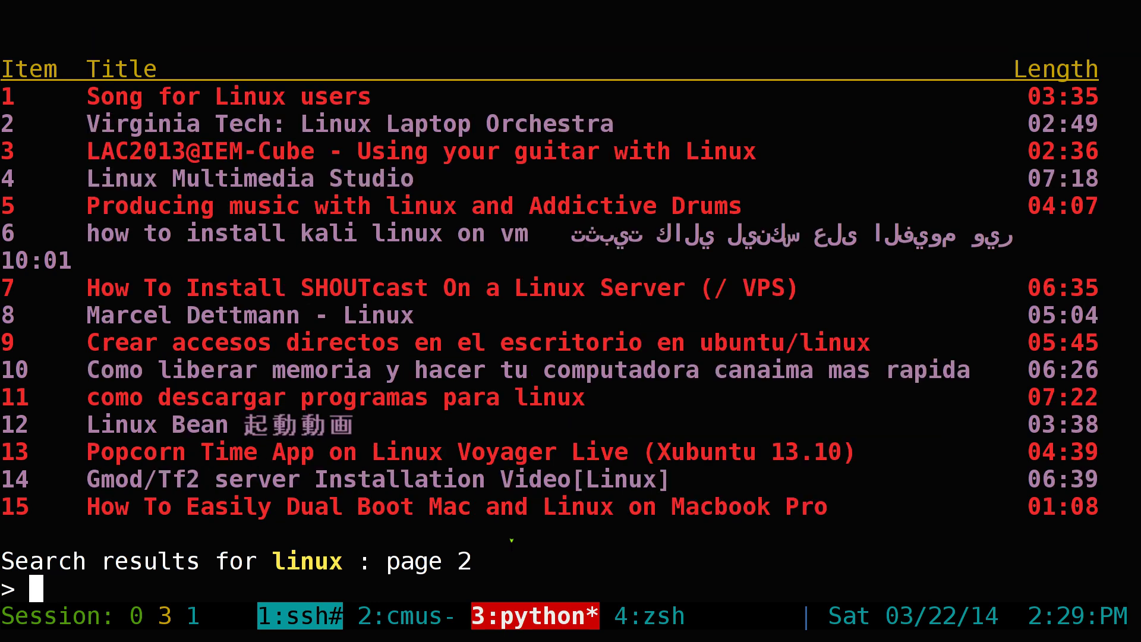
pyautogui.moveTo(385, 562); pyautogui.dragTo(471, 561)
pyautogui.write('p')
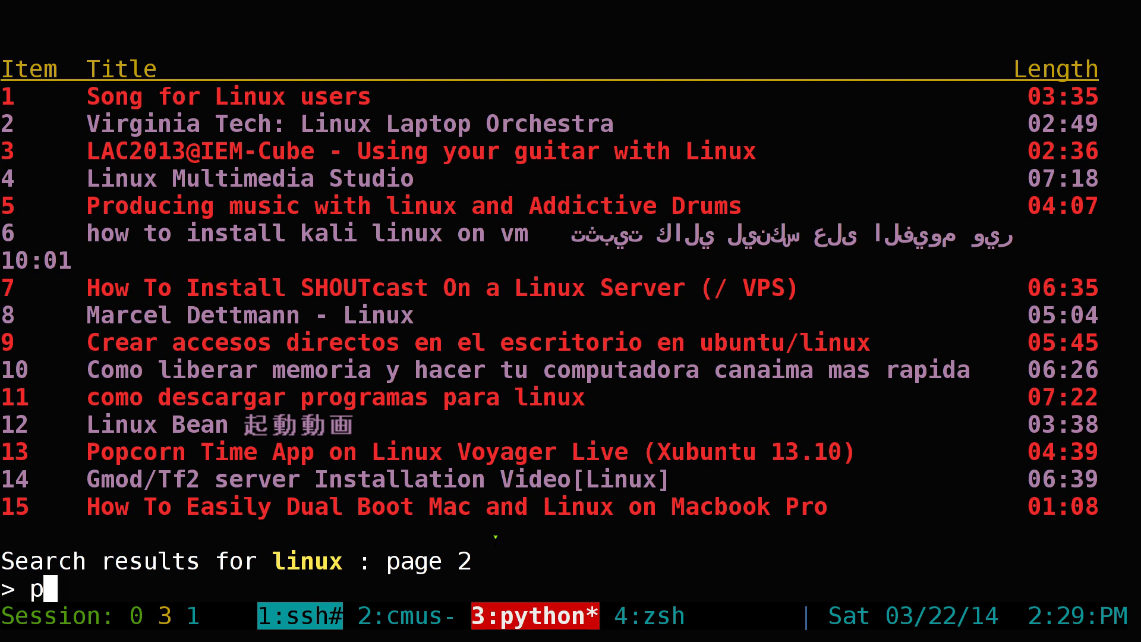
pyautogui.press('Return')
pyautogui.moveTo(389, 561); pyautogui.dragTo(471, 561)
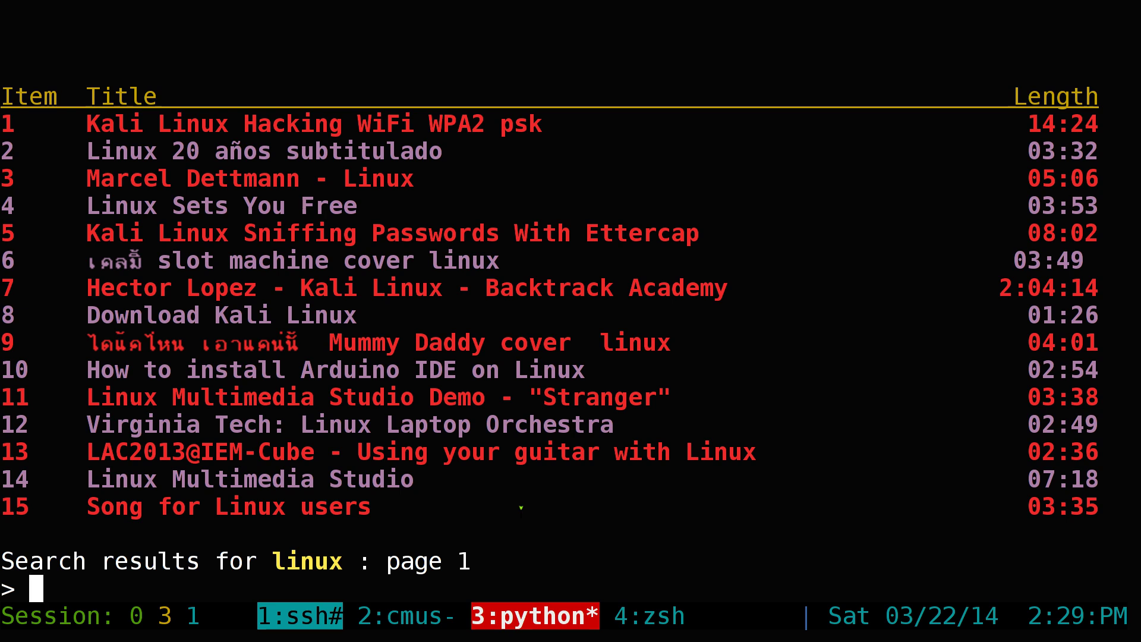
# Search YouTube videos for music with /music
pyautogui.write('/')
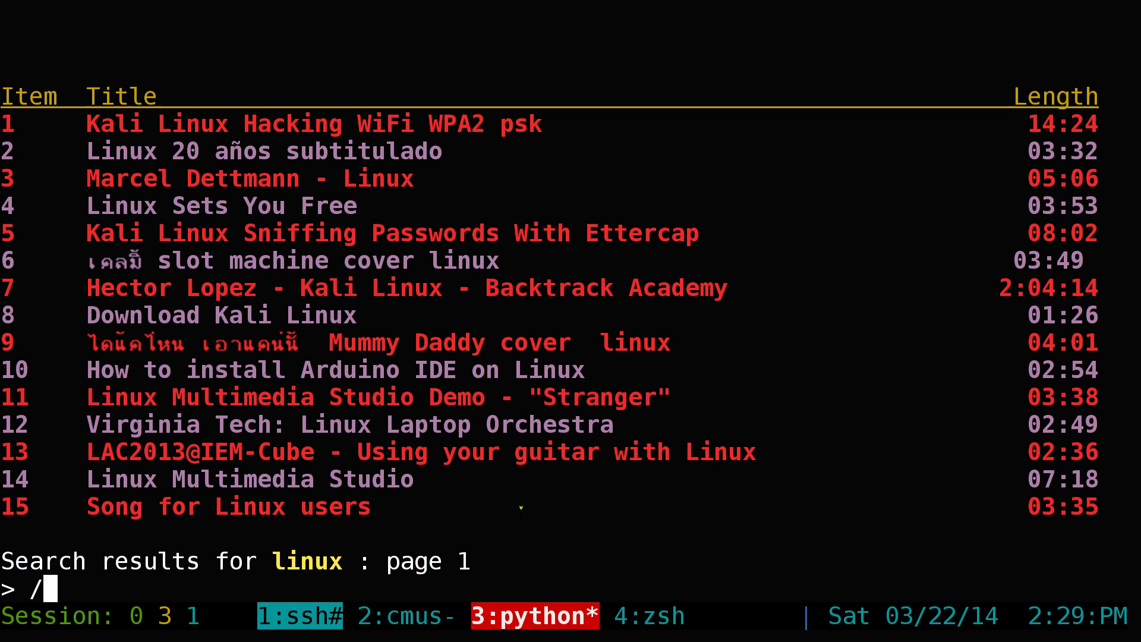
pyautogui.press('BackSpace')
pyautogui.write('/music')
pyautogui.press('Return')
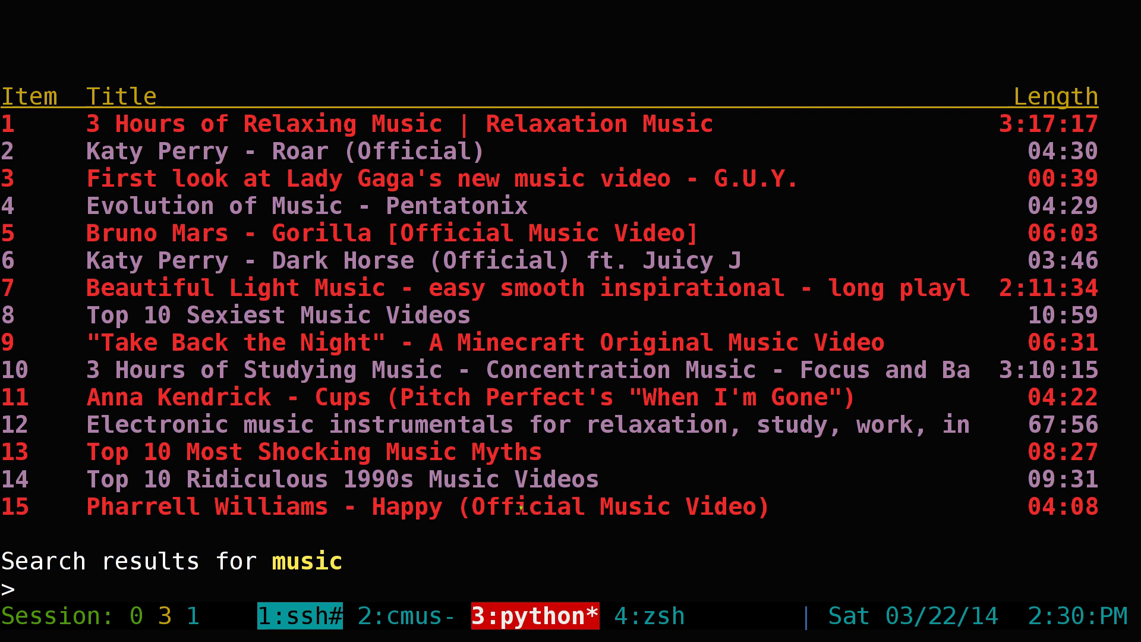
# List YouTube playlists matching linux with //linux
pyautogui.write('//')
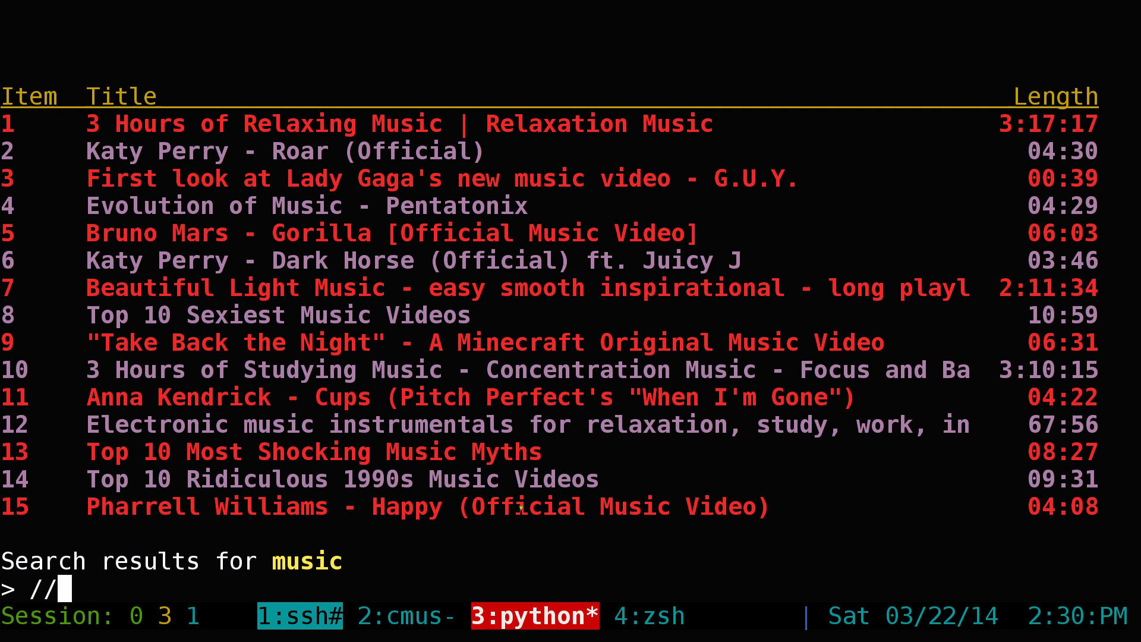
pyautogui.write('linux')
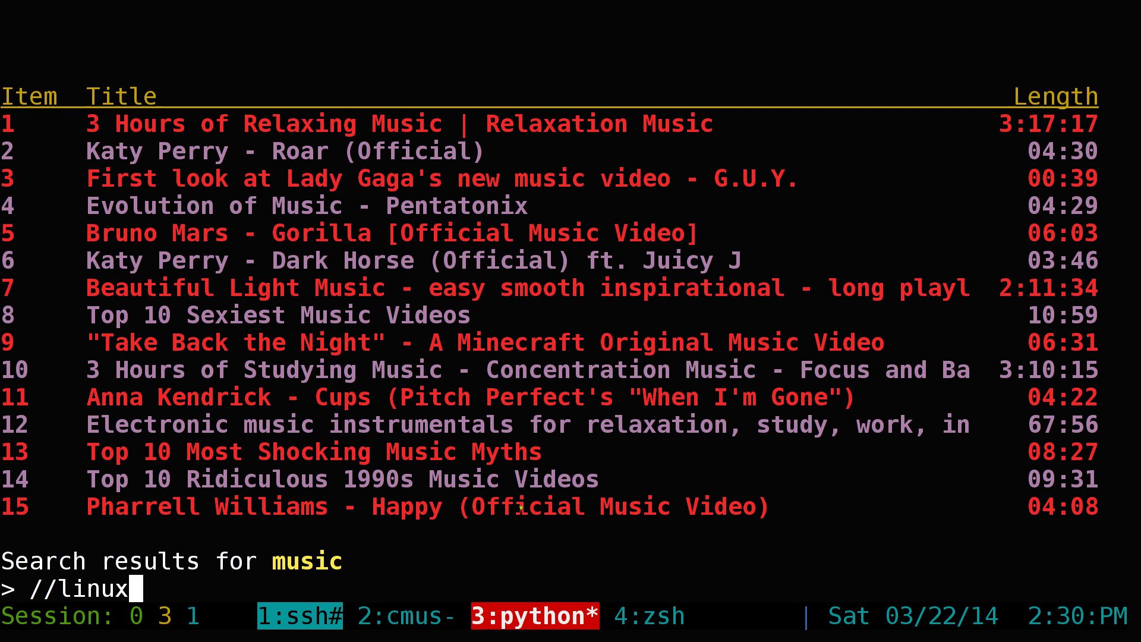
pyautogui.press('Return')
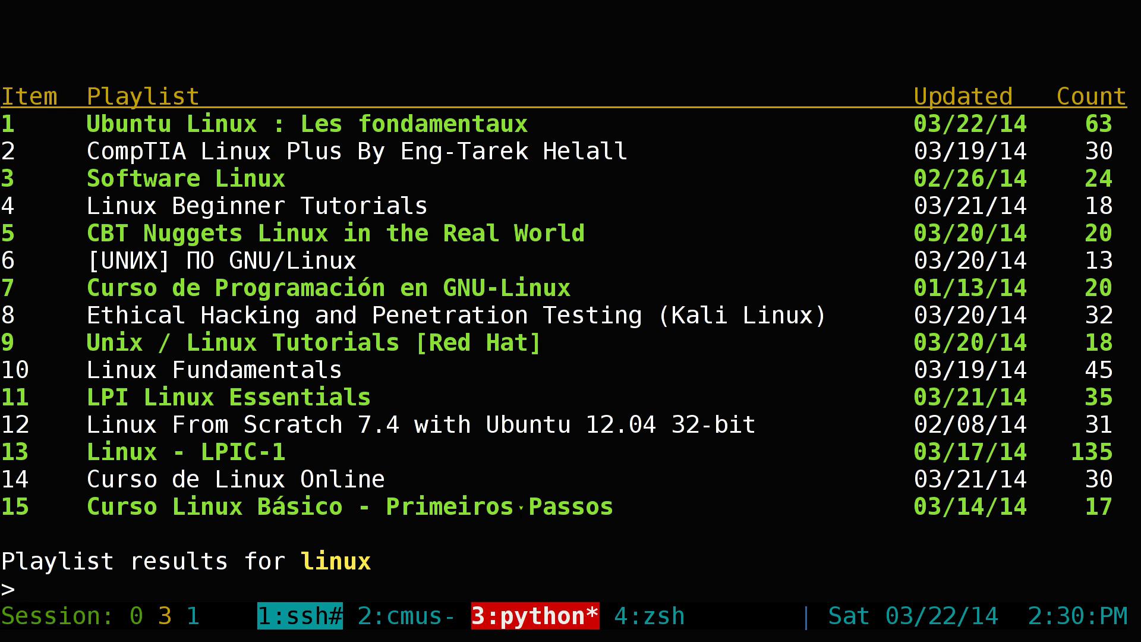
# Open playlist 2, CompTIA Linux Plus, play its video 4 fullscreen, then stop it
pyautogui.write('2')
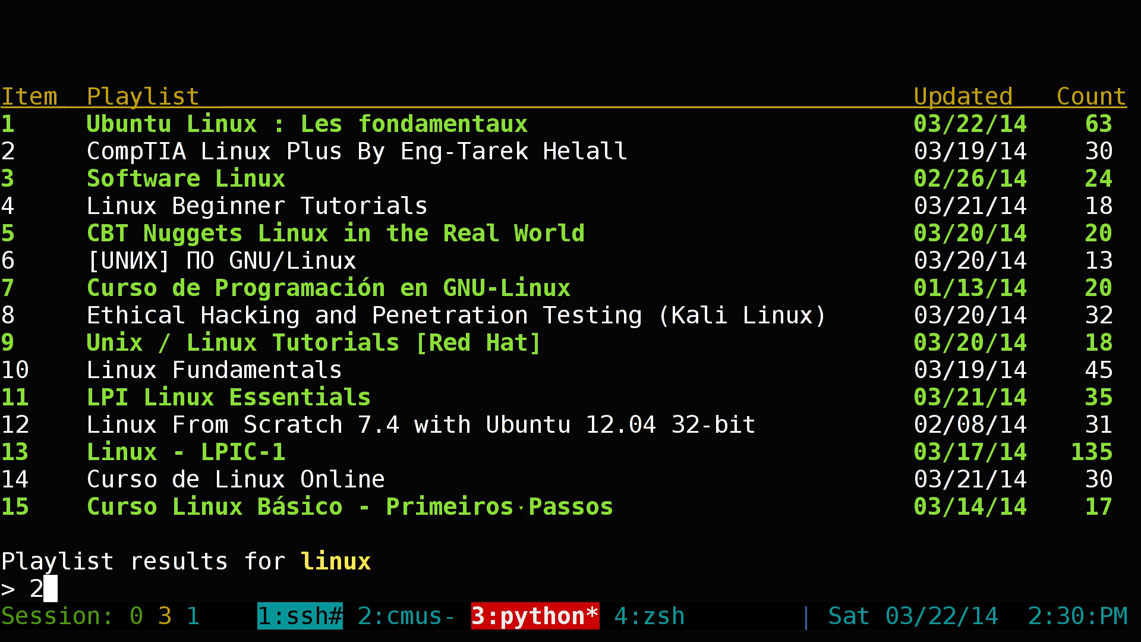
pyautogui.press('Return')
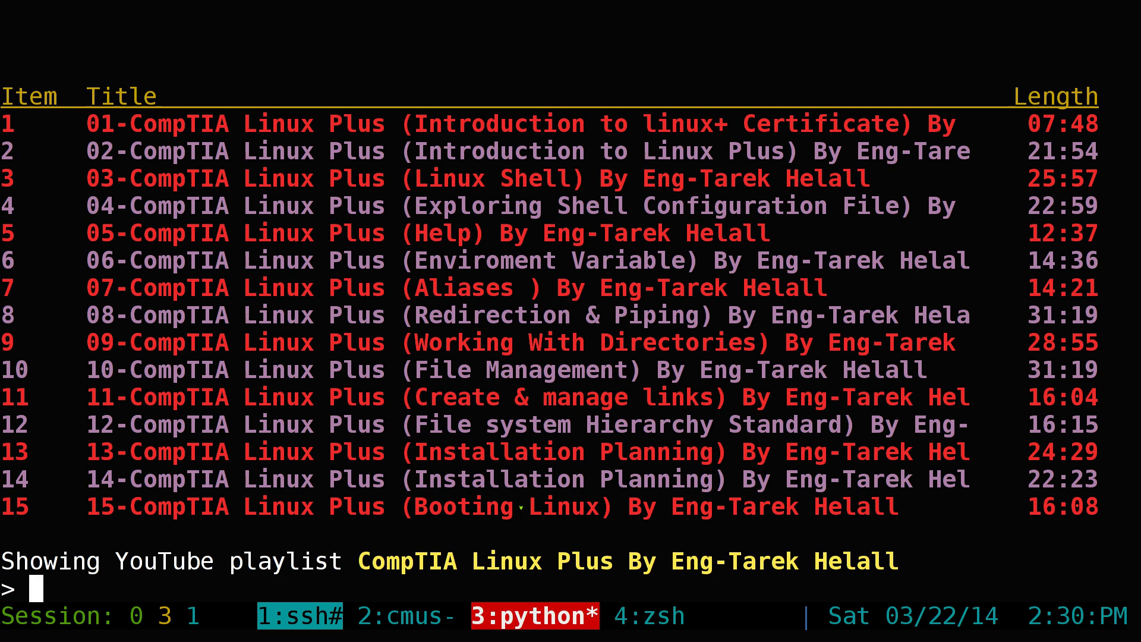
pyautogui.write('4')
pyautogui.press('Return')
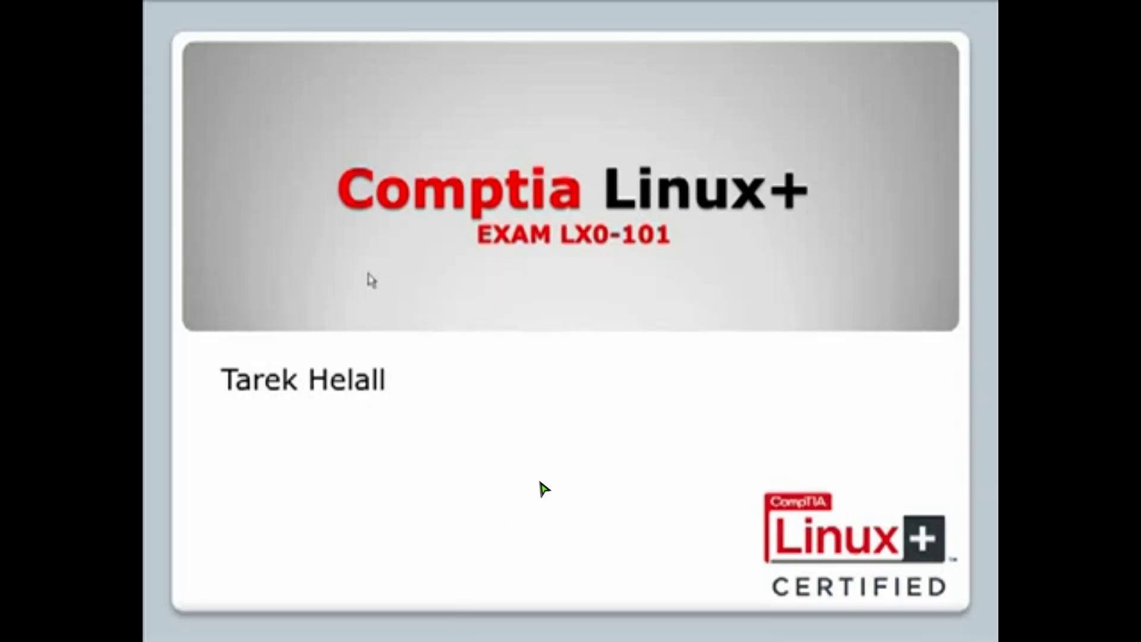
pyautogui.press('q')
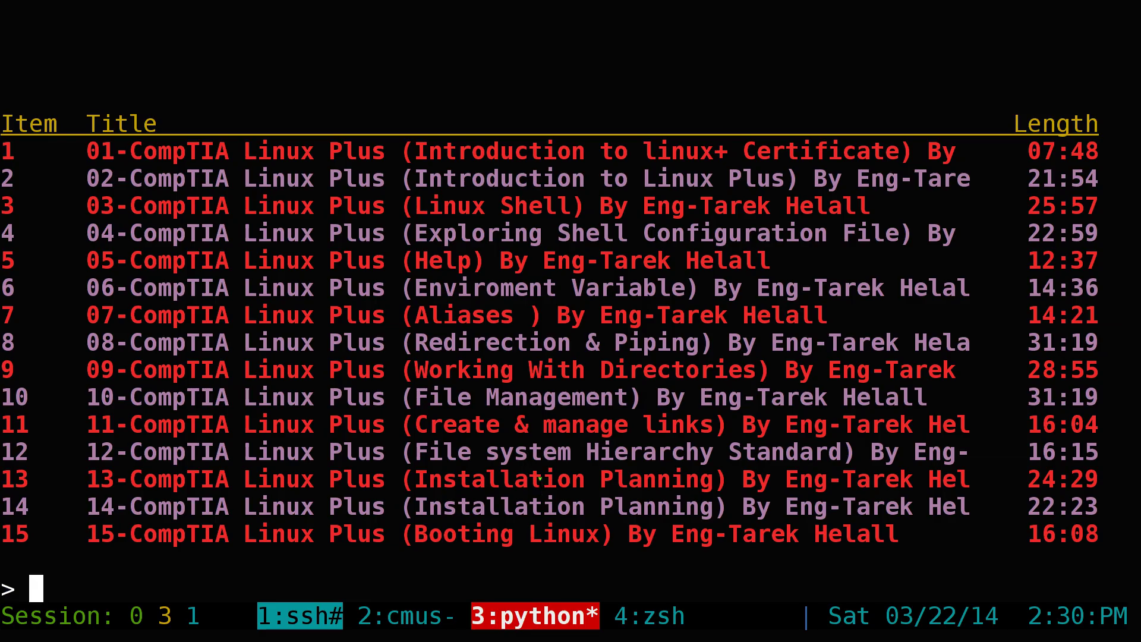
# List the help topics, then open the Basic Usage page with h bas
pyautogui.write('help')
pyautogui.press('Return')
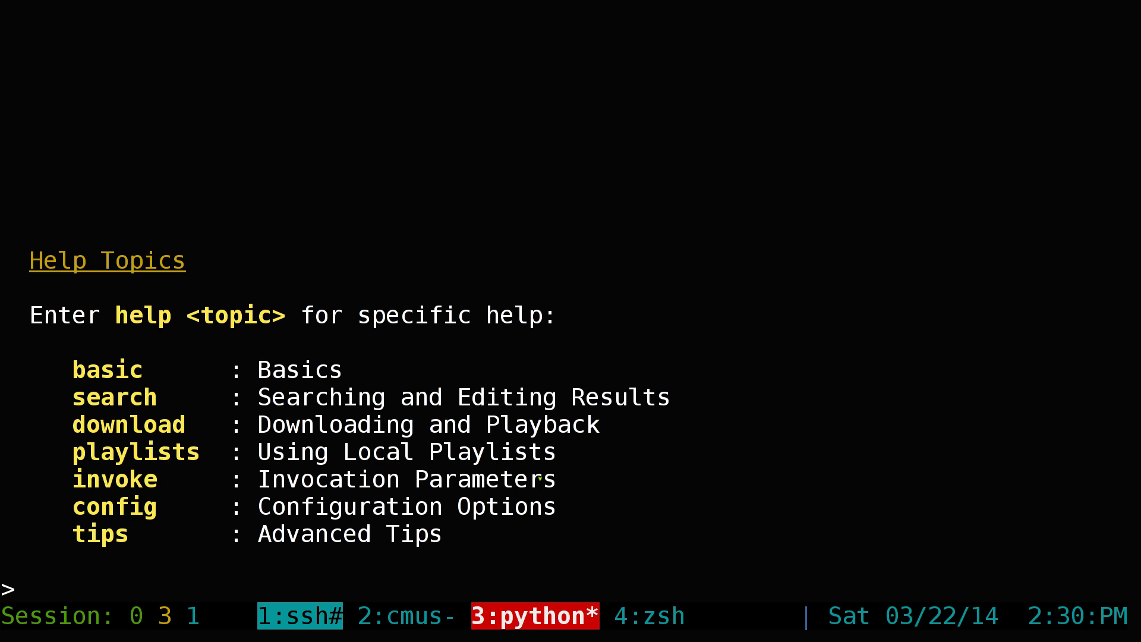
pyautogui.write('help')
pyautogui.press('BackSpace')
pyautogui.press('BackSpace')
pyautogui.press('BackSpace')
pyautogui.write('h')
pyautogui.moveTo(73, 382); pyautogui.dragTo(89, 398)
pyautogui.moveTo(145, 451); pyautogui.dragTo(117, 452)
pyautogui.write('bas')
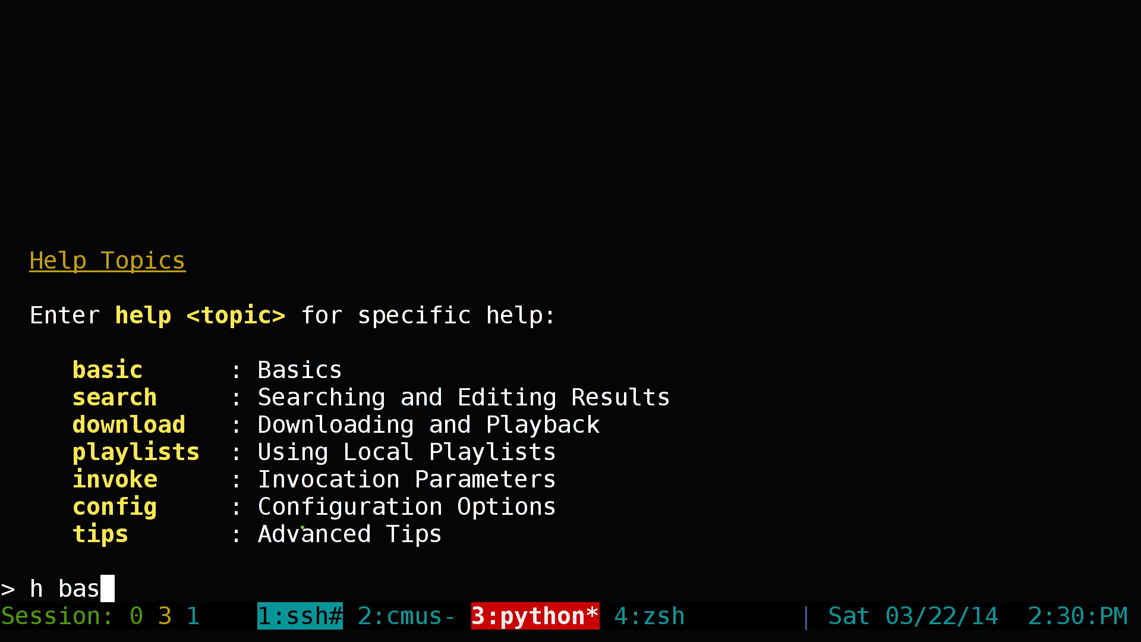
pyautogui.press('Return')
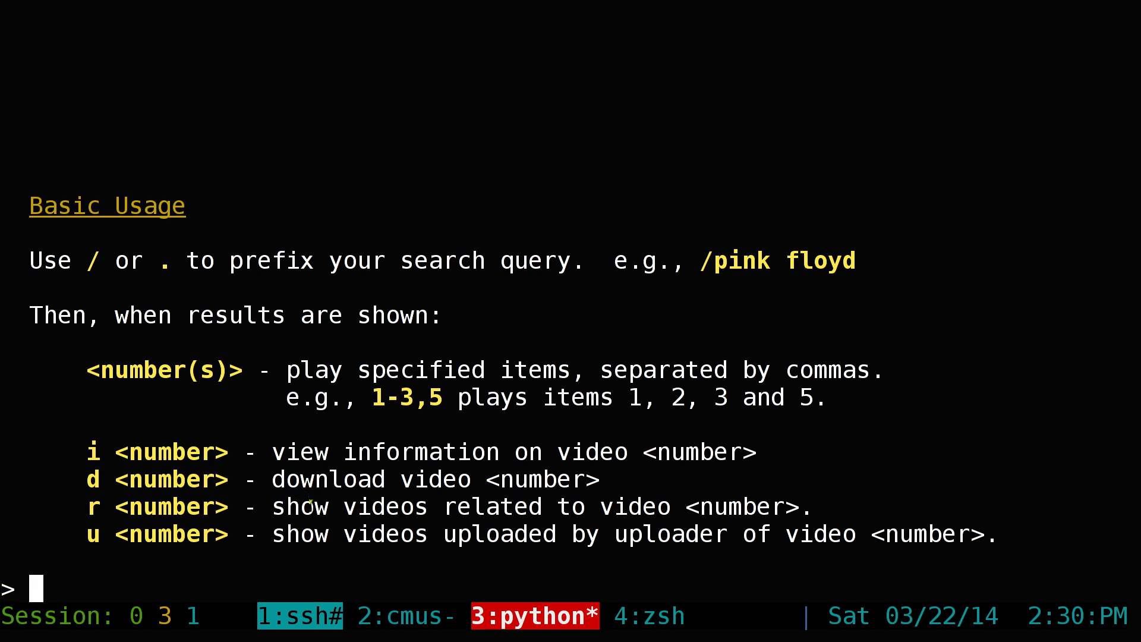
pyautogui.moveTo(273, 480); pyautogui.dragTo(470, 489)
pyautogui.click(448, 507)
# Search playlists by the uploader's channel name and open the VIM - Text Editor playlist
pyautogui.write('//gotbletu')
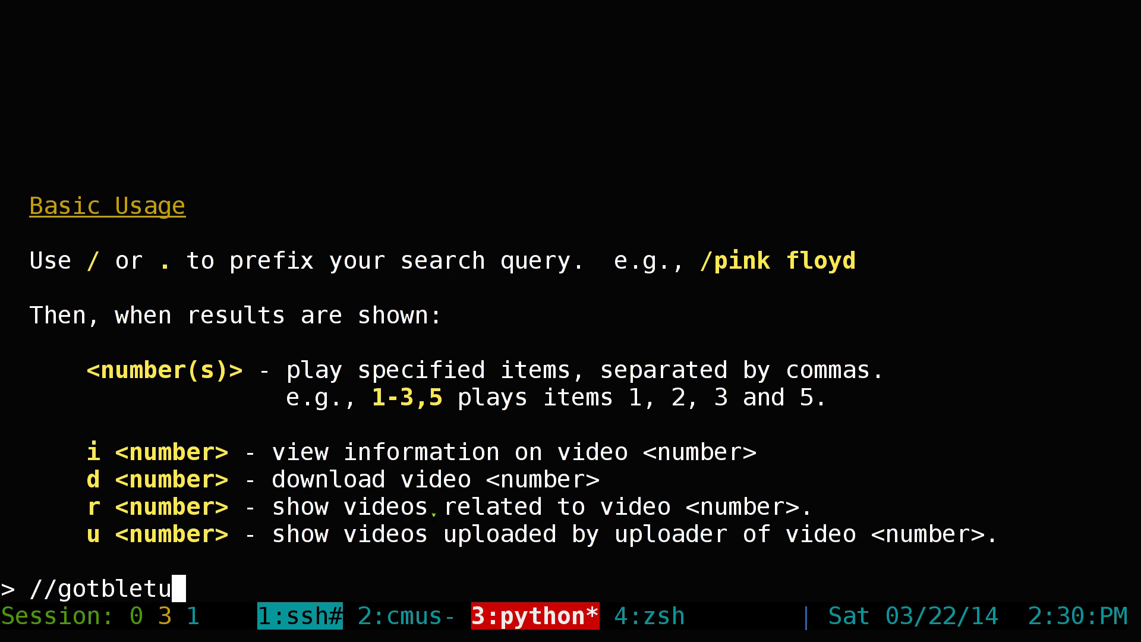
pyautogui.press('Return')
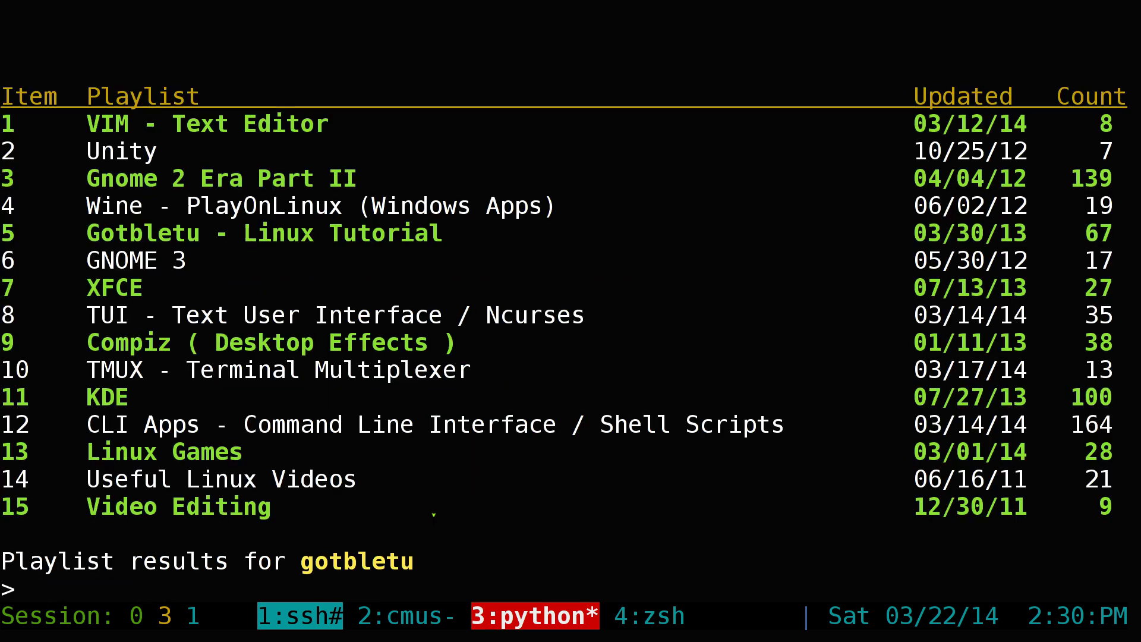
pyautogui.write('1')
pyautogui.press('Return')
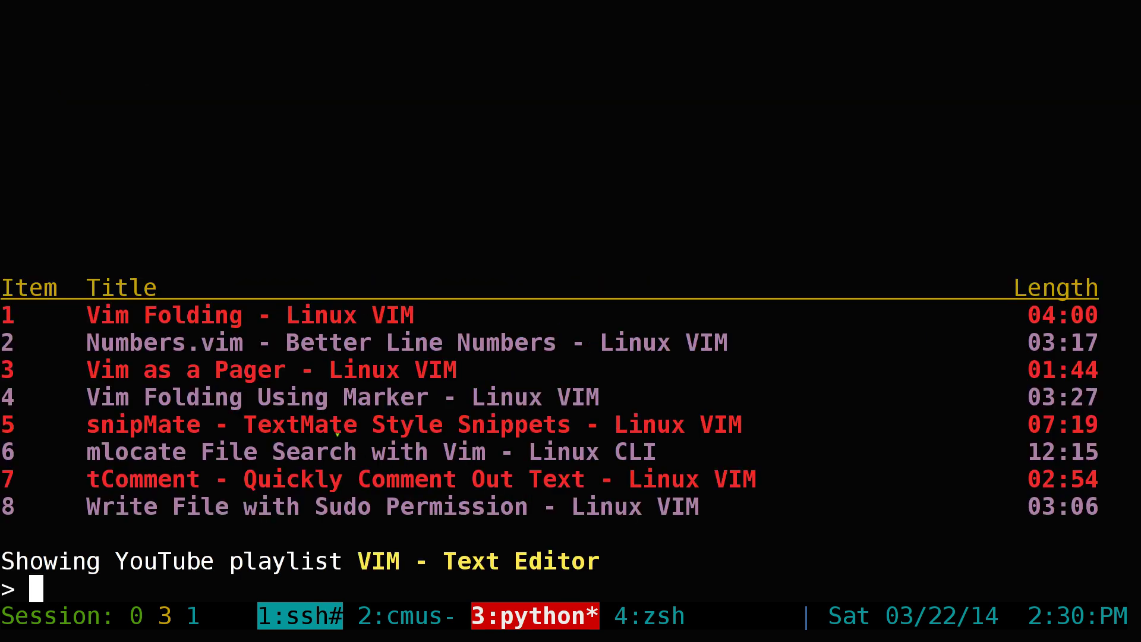
# Play Vim Folding - Linux VIM, stop it, and type d 1 to download it
pyautogui.moveTo(28, 310); pyautogui.dragTo(410, 315)
pyautogui.write('1')
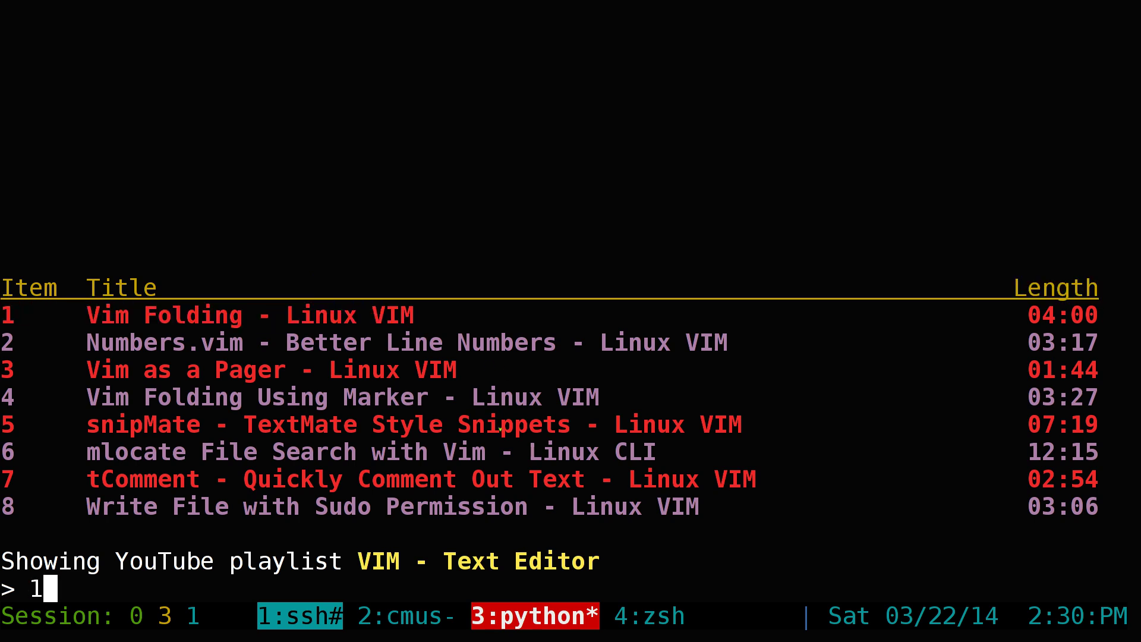
pyautogui.press('Return')
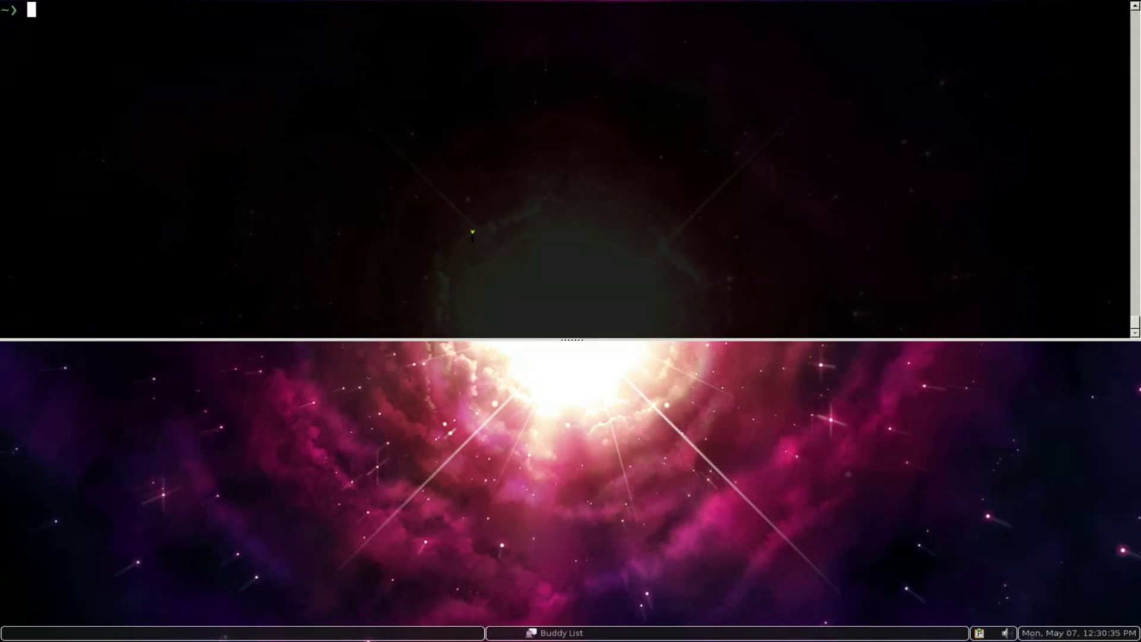
pyautogui.press('q')
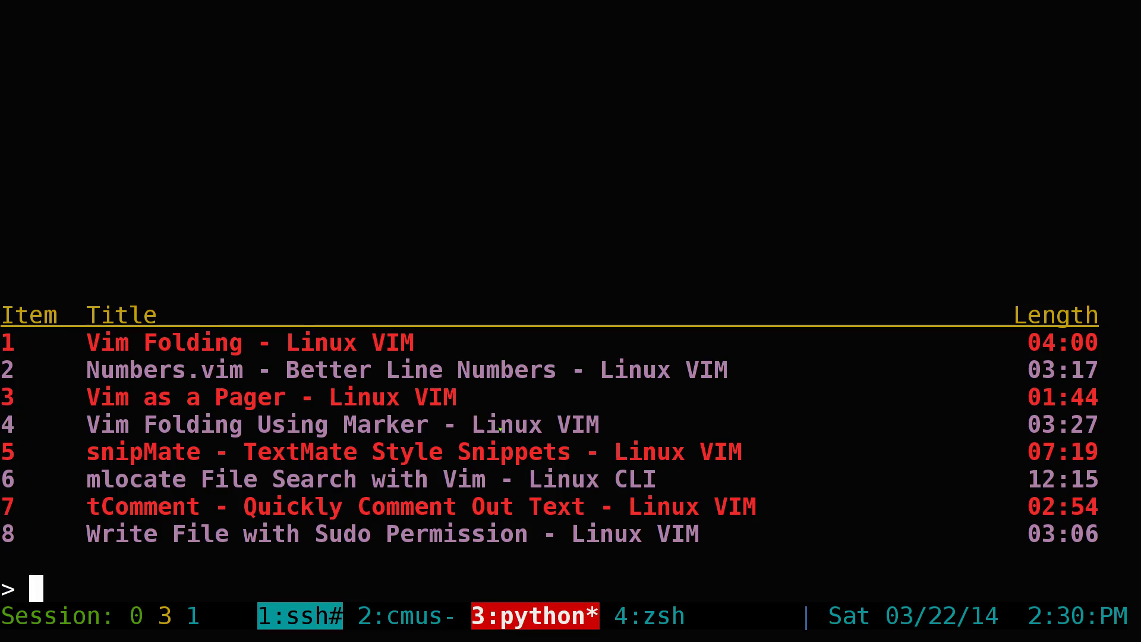
pyautogui.write('d 1')
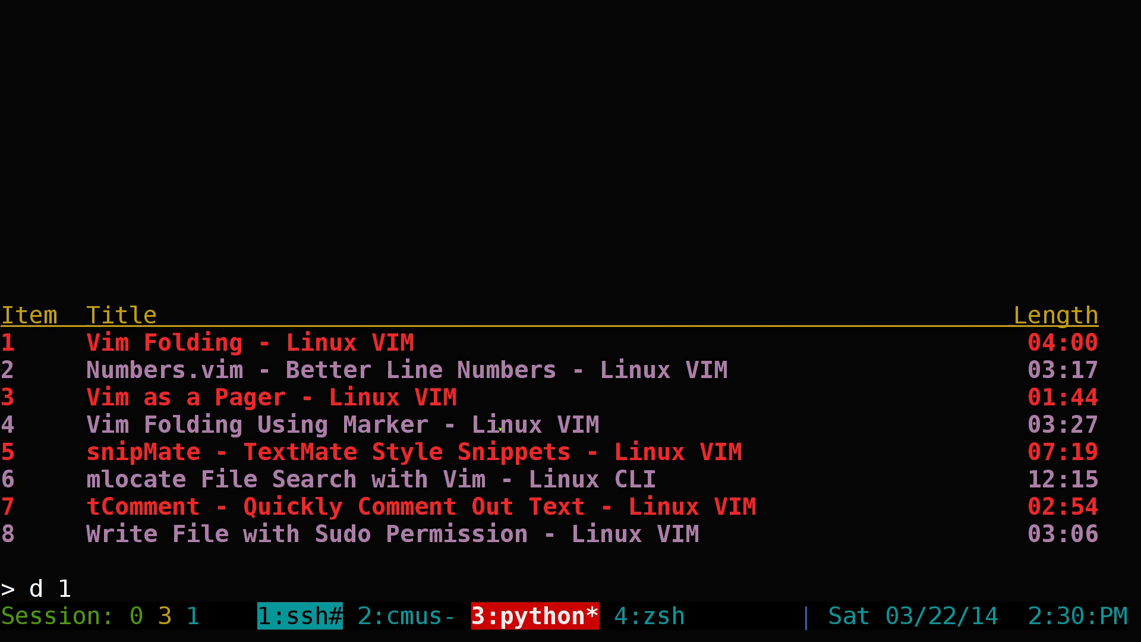
# Request the download of item 1 and review option 1's mp4 1280x720 format
pyautogui.press('Return')
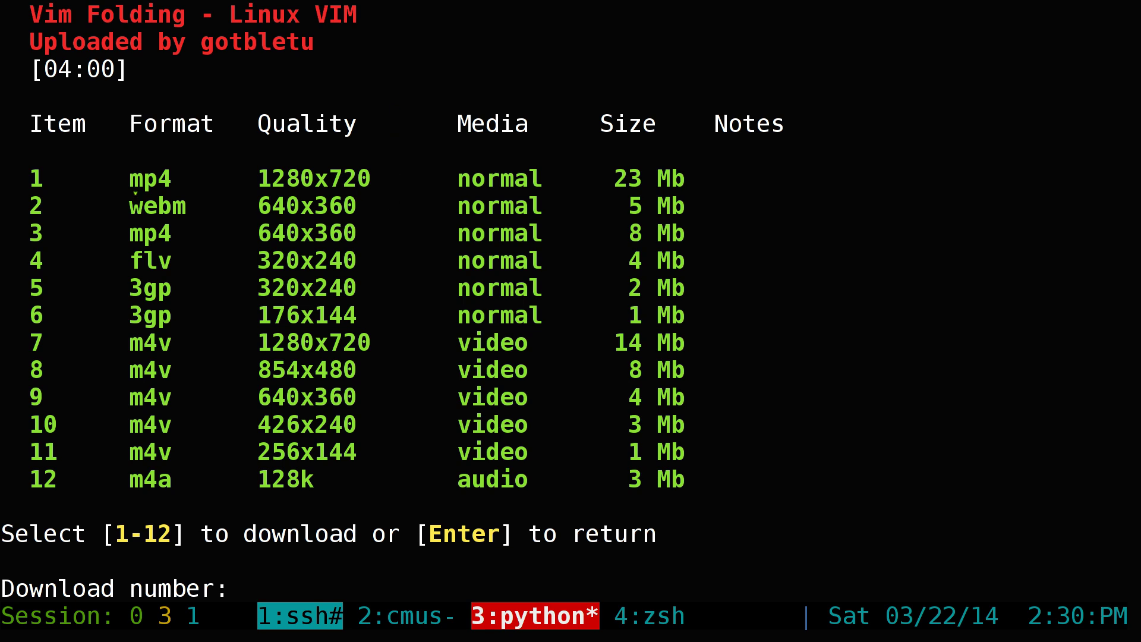
pyautogui.moveTo(127, 177); pyautogui.dragTo(172, 181)
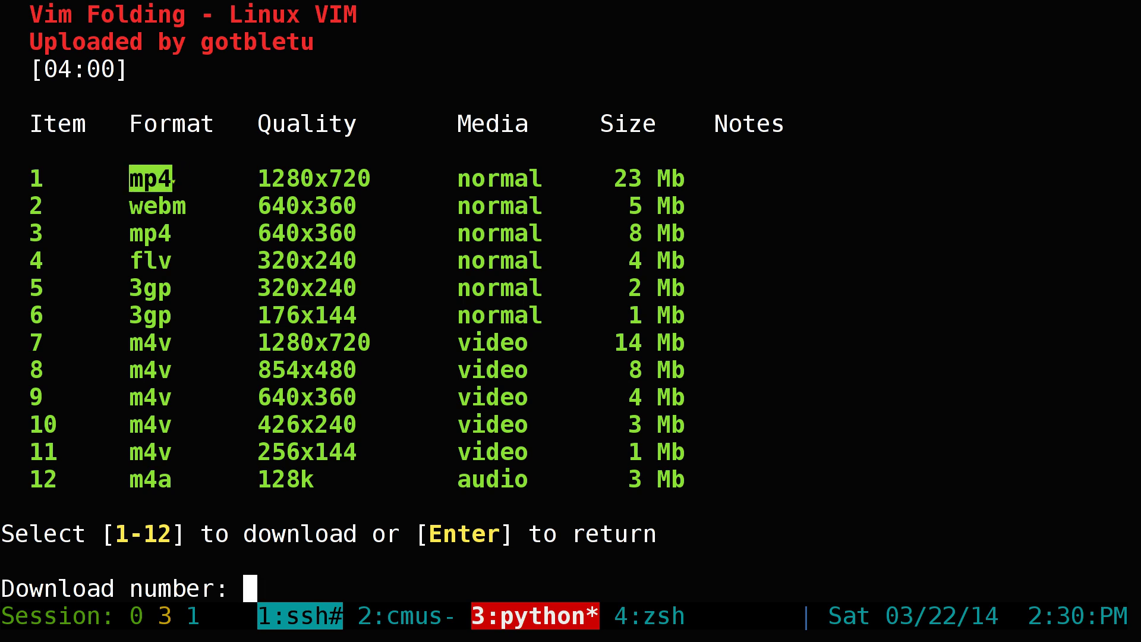
pyautogui.click(189, 203)
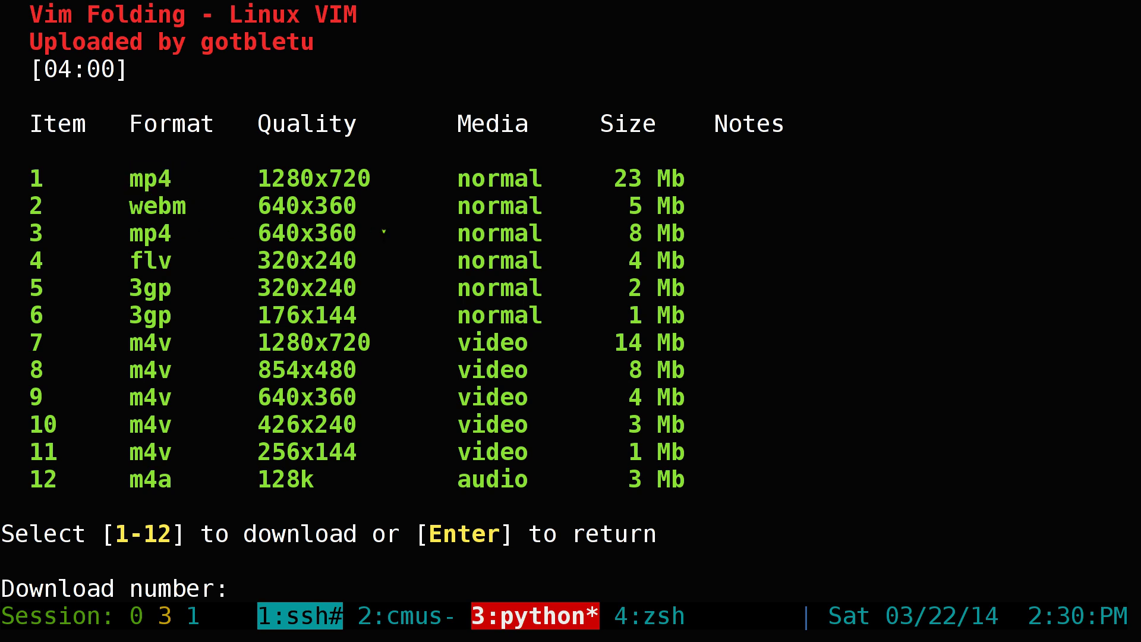
pyautogui.moveTo(265, 177); pyautogui.dragTo(367, 179)
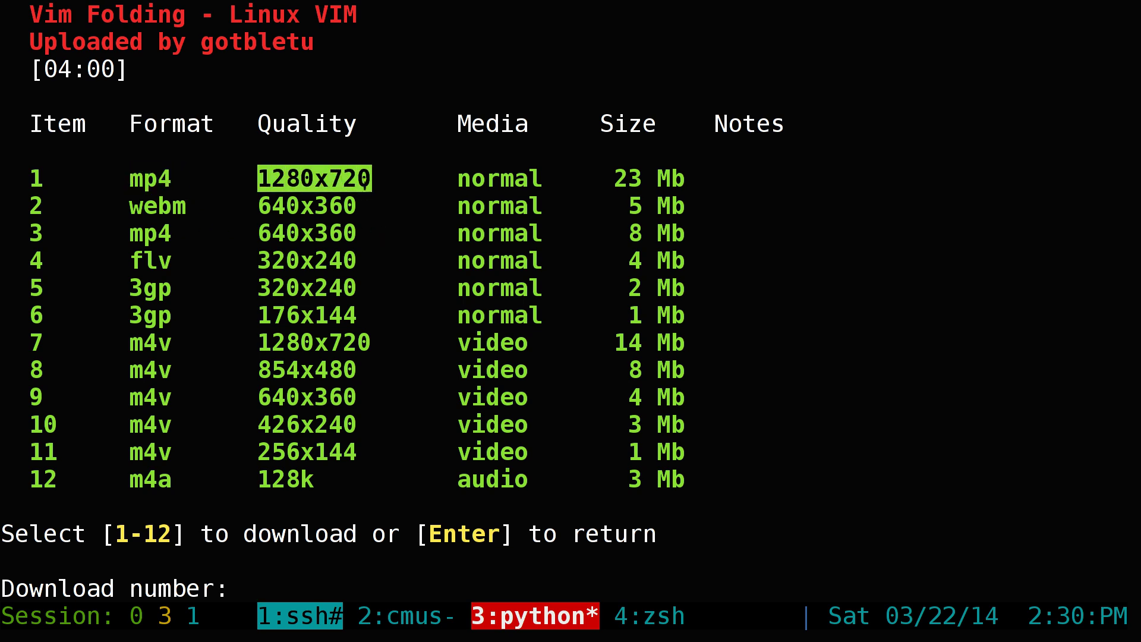
pyautogui.click(351, 196)
pyautogui.doubleClick(159, 206)
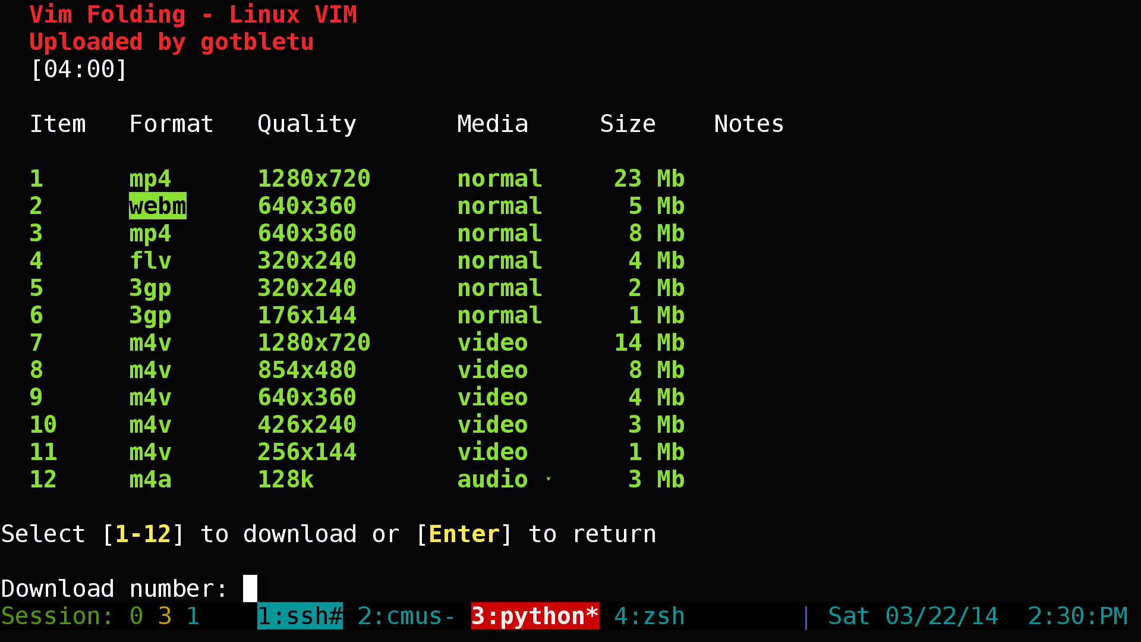
# Review the remaining formats, then download option 1, the 1280x720 mp4
pyautogui.moveTo(514, 481); pyautogui.dragTo(439, 480)
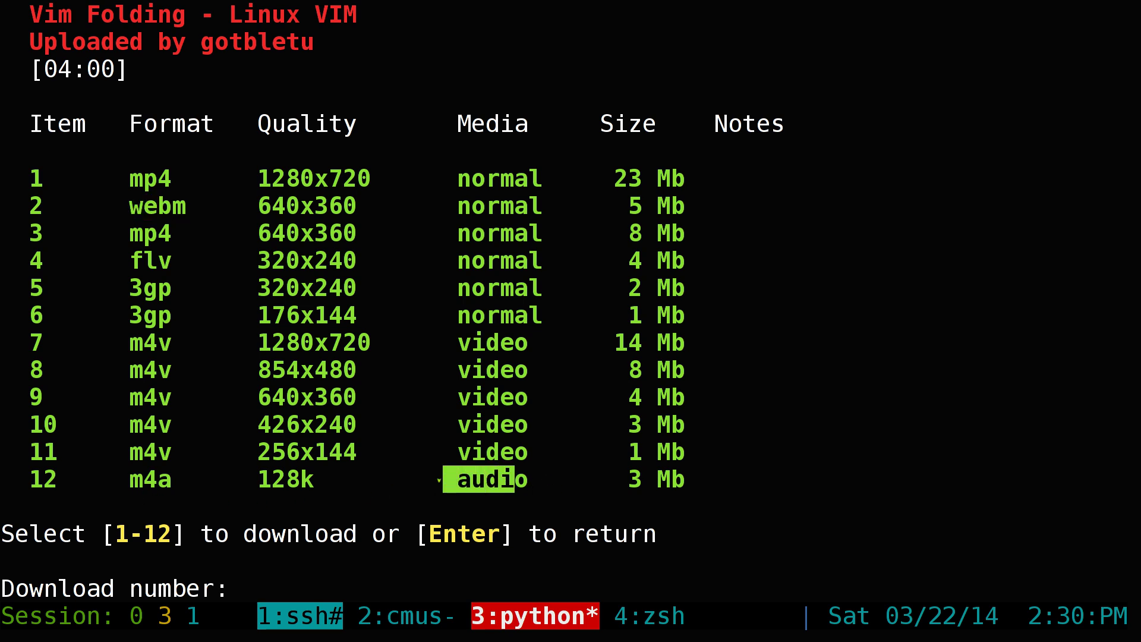
pyautogui.click(522, 480)
pyautogui.moveTo(529, 451); pyautogui.dragTo(109, 355)
pyautogui.doubleClick(130, 288)
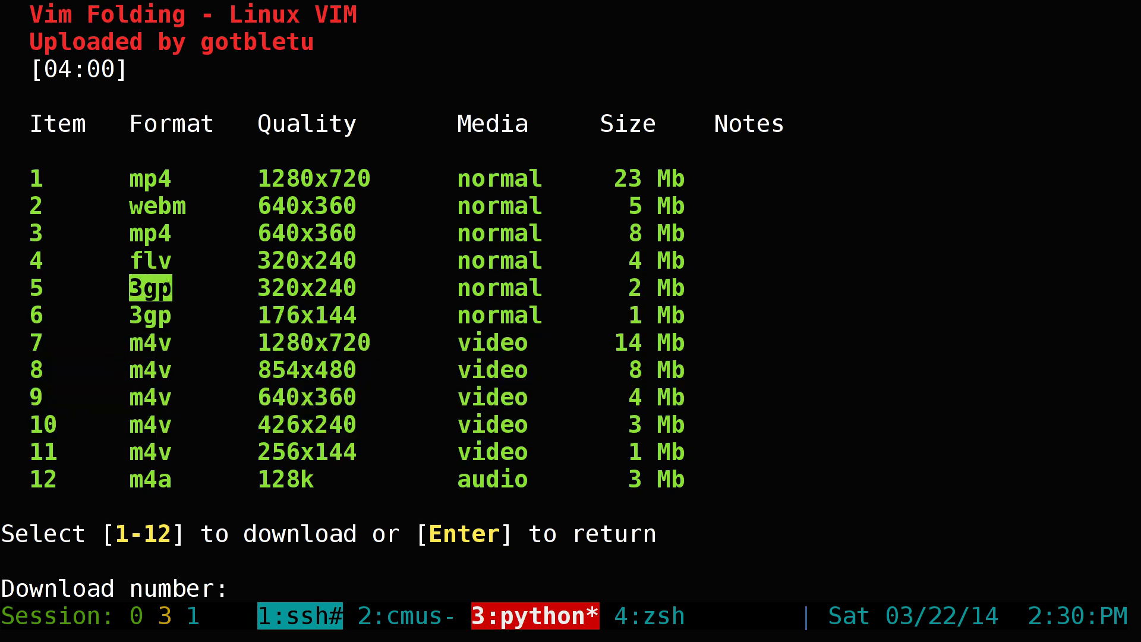
pyautogui.moveTo(130, 315); pyautogui.dragTo(173, 318)
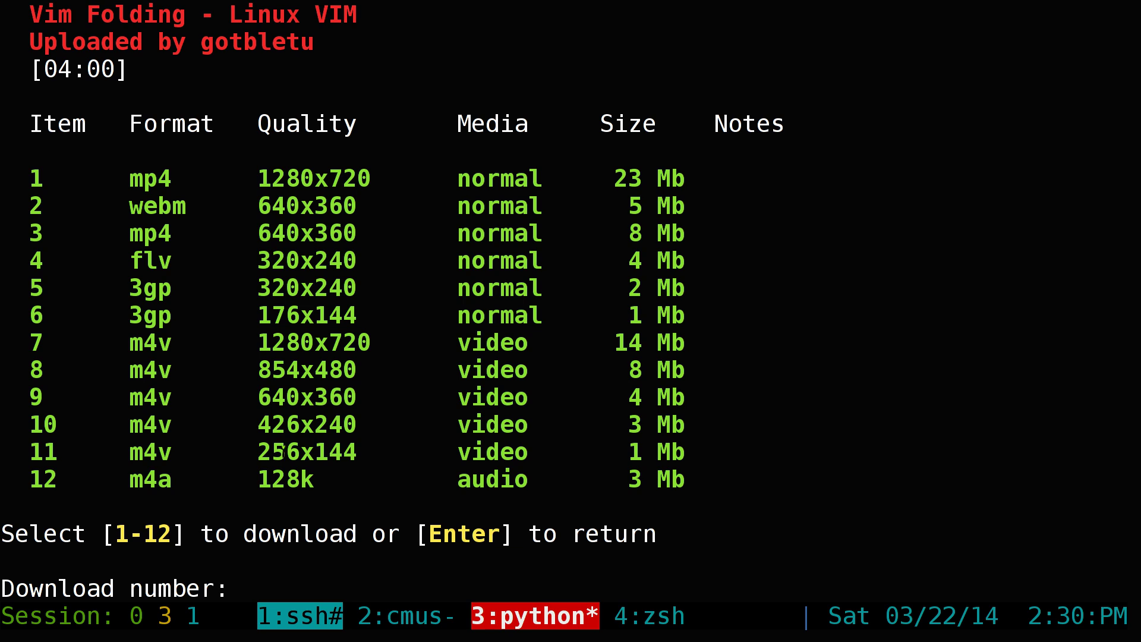
pyautogui.moveTo(18, 173); pyautogui.dragTo(683, 181)
pyautogui.write('1')
pyautogui.press('Return')
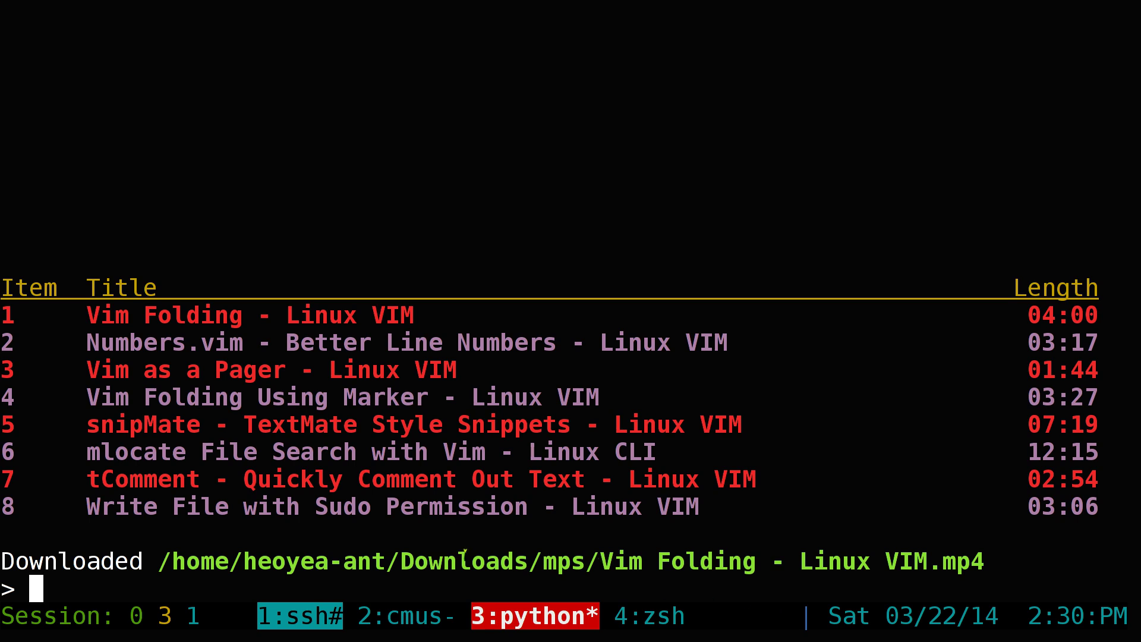
# Switch to tmux window 4 and print the current directory with pwd
pyautogui.moveTo(410, 564); pyautogui.dragTo(584, 564)
pyautogui.hotkey('ctrl', 'b')
pyautogui.press('4')
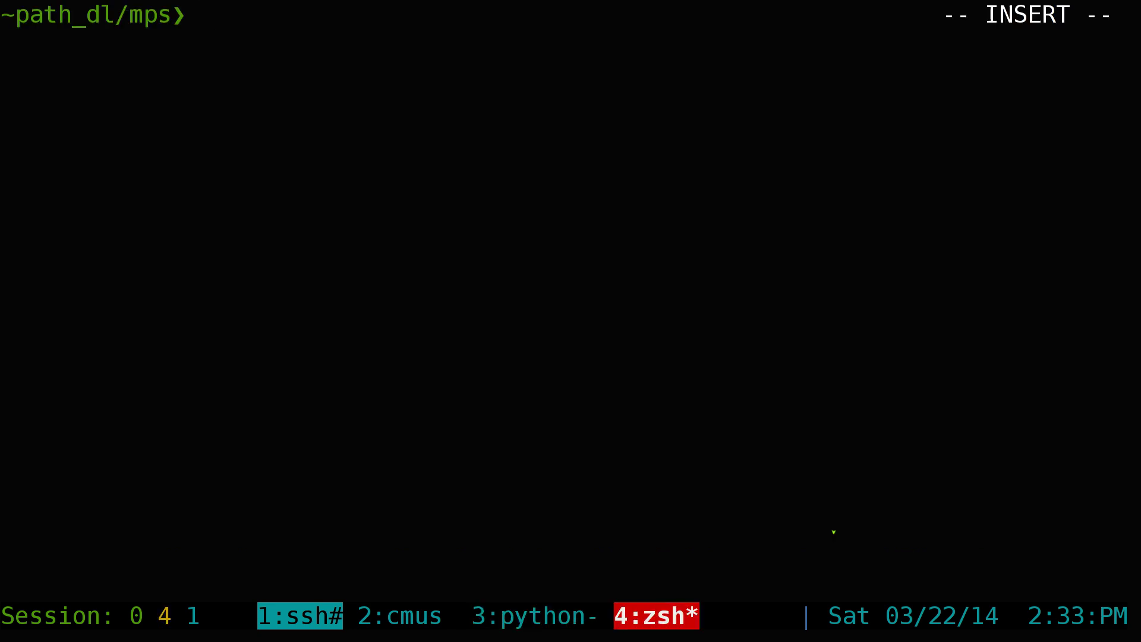
pyautogui.write('pwd')
pyautogui.press('Return')
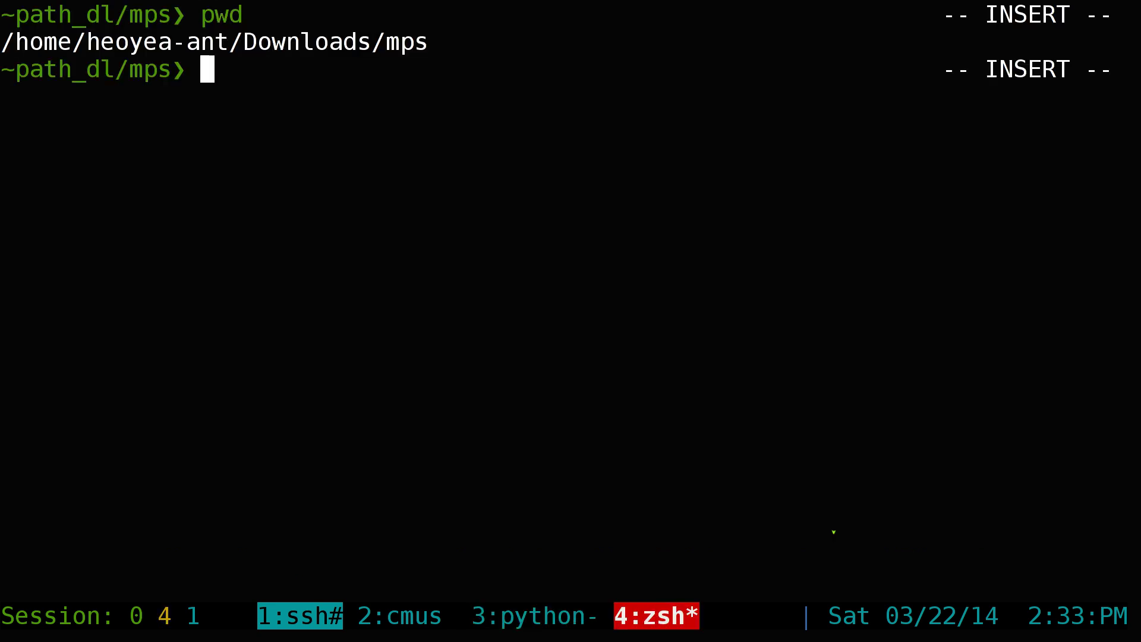
# List the folder with ls to confirm Vim Folding - Linux VIM.mp4 is there
pyautogui.moveTo(305, 33); pyautogui.dragTo(476, 45)
pyautogui.click(480, 114)
pyautogui.write('ls')
pyautogui.press('Return')
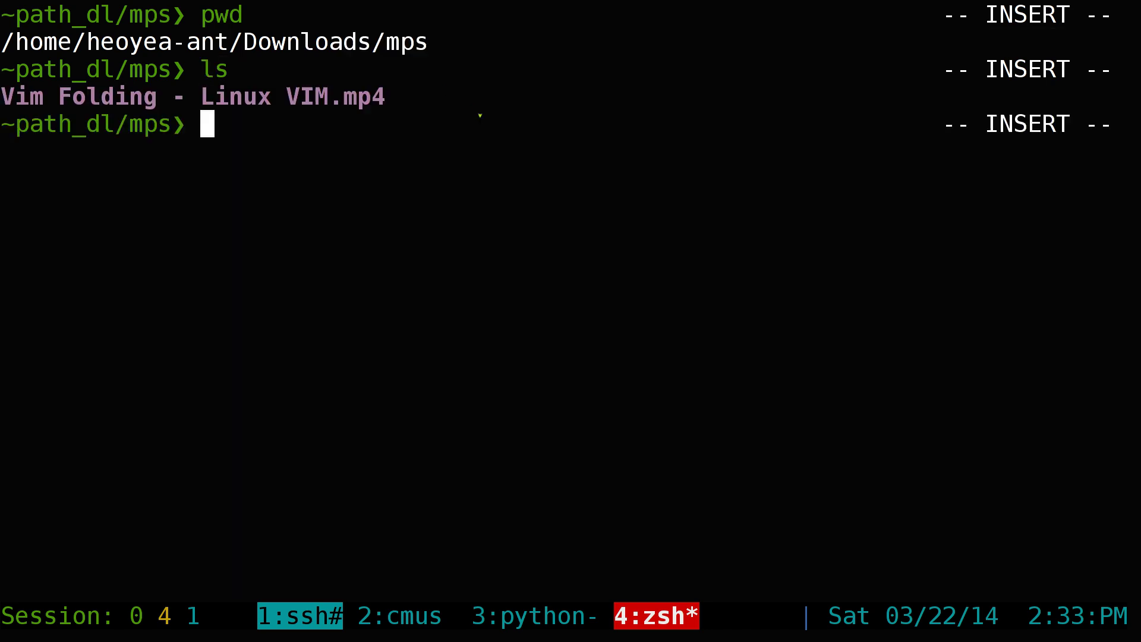
pyautogui.tripleClick(334, 101)
pyautogui.click(517, 210)
# Return to tmux window 3, list help topics, then open configuration help with h con
pyautogui.hotkey('ctrl', 'b')
pyautogui.press('3')
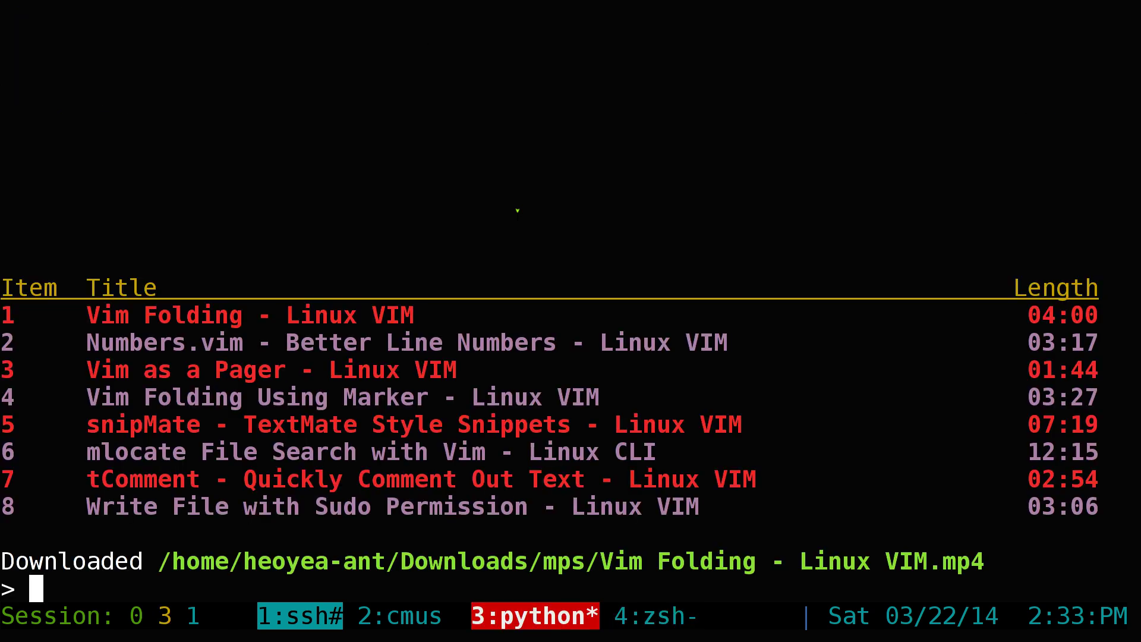
pyautogui.write('help')
pyautogui.press('Return')
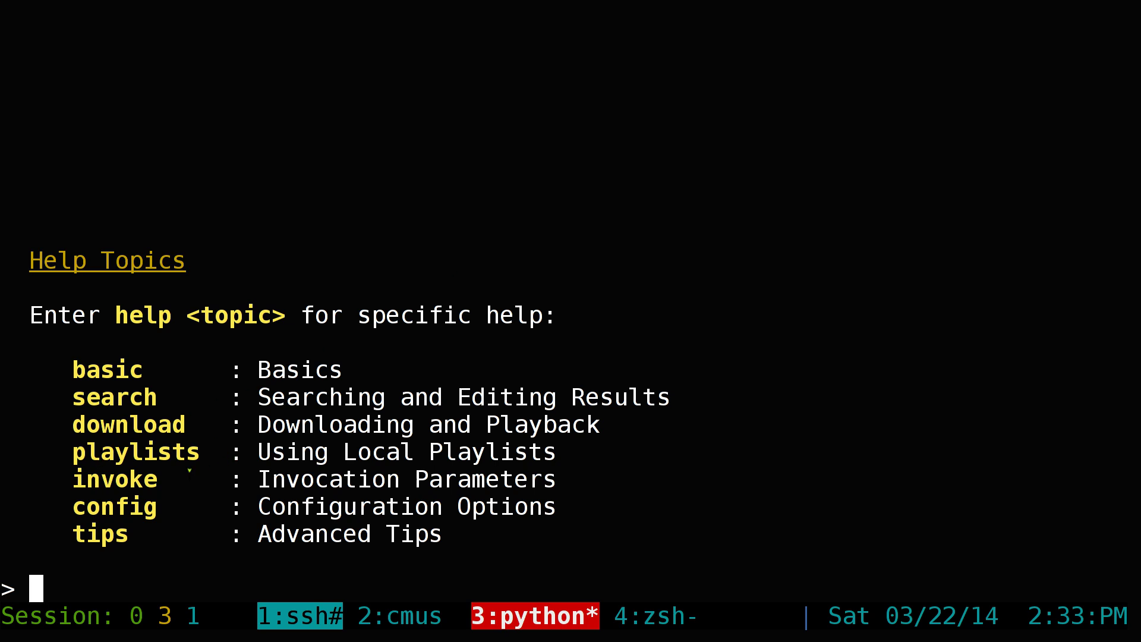
pyautogui.moveTo(74, 506); pyautogui.dragTo(169, 506)
pyautogui.write('h con')
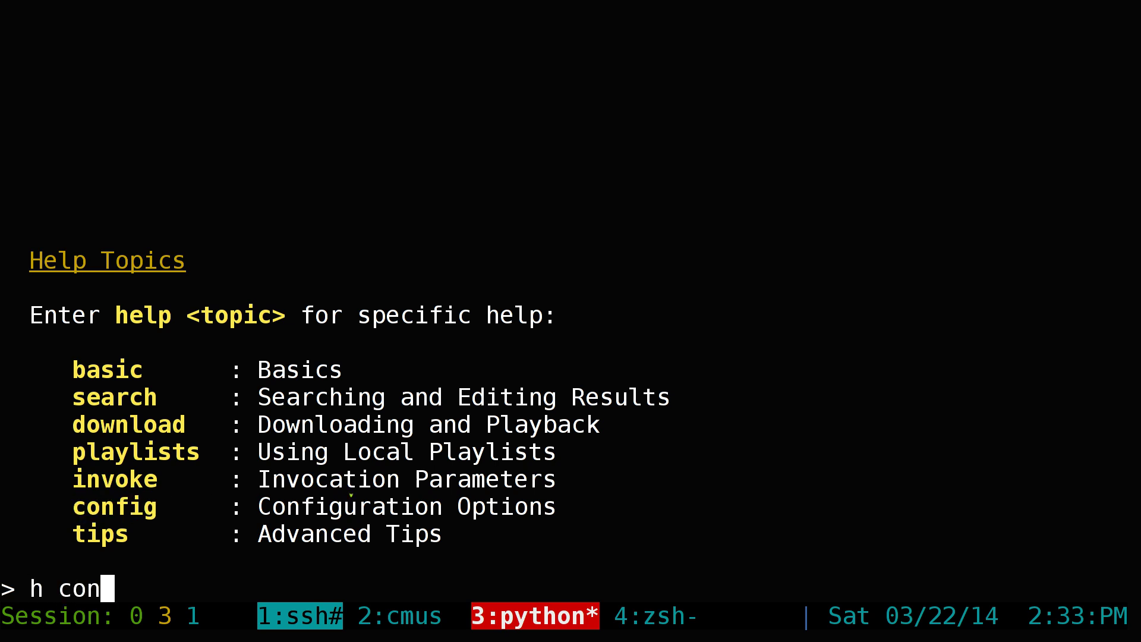
pyautogui.press('Return')
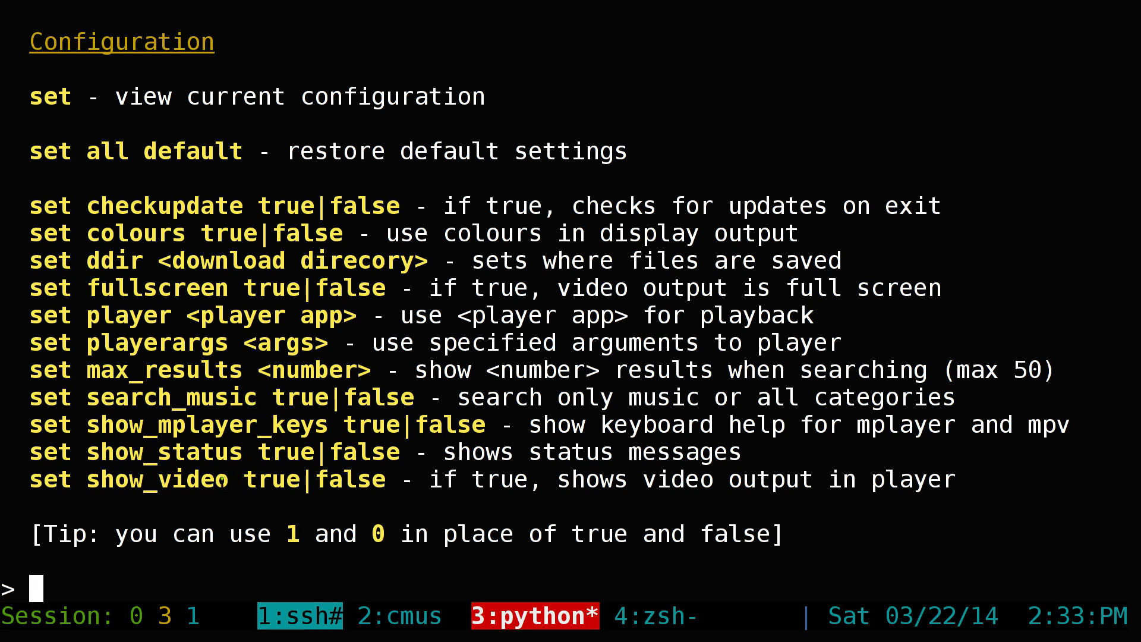
# Paste set show_video at the prompt and add 0 to set it False
pyautogui.moveTo(229, 479); pyautogui.dragTo(30, 483)
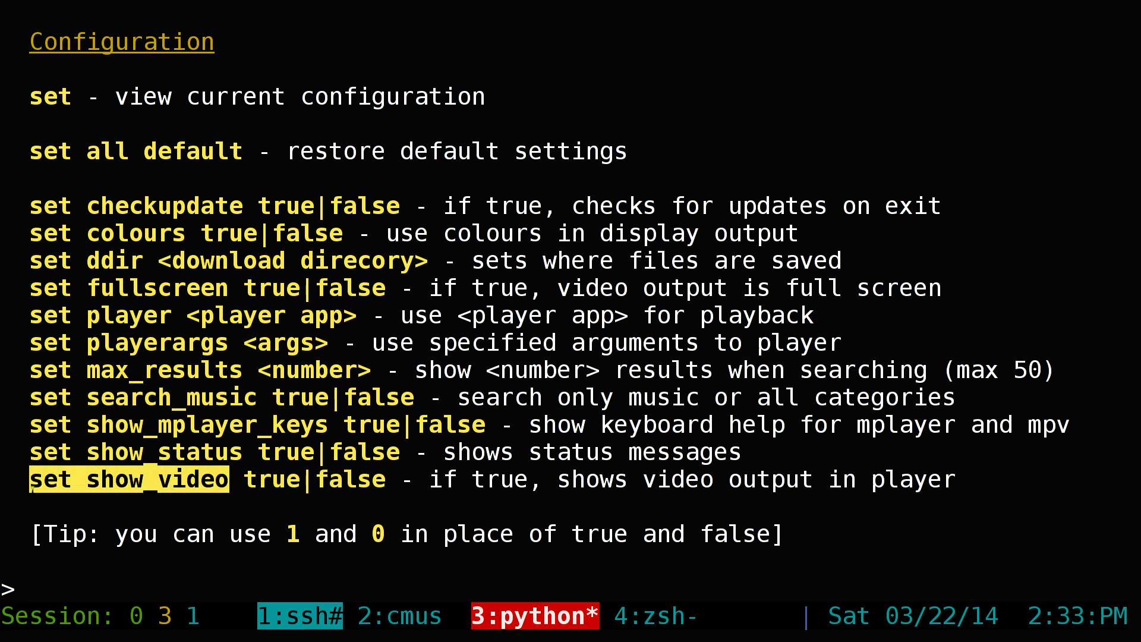
pyautogui.middleClick(142, 574)
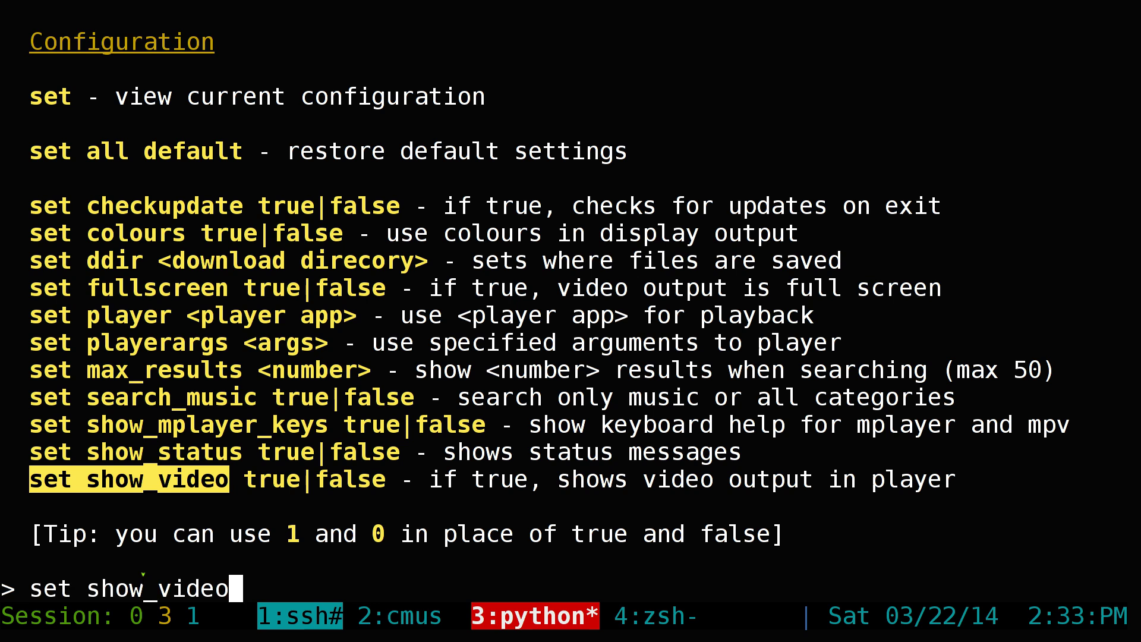
pyautogui.moveTo(215, 482); pyautogui.dragTo(290, 482)
pyautogui.click(315, 477)
pyautogui.doubleClick(294, 534)
pyautogui.doubleClick(383, 537)
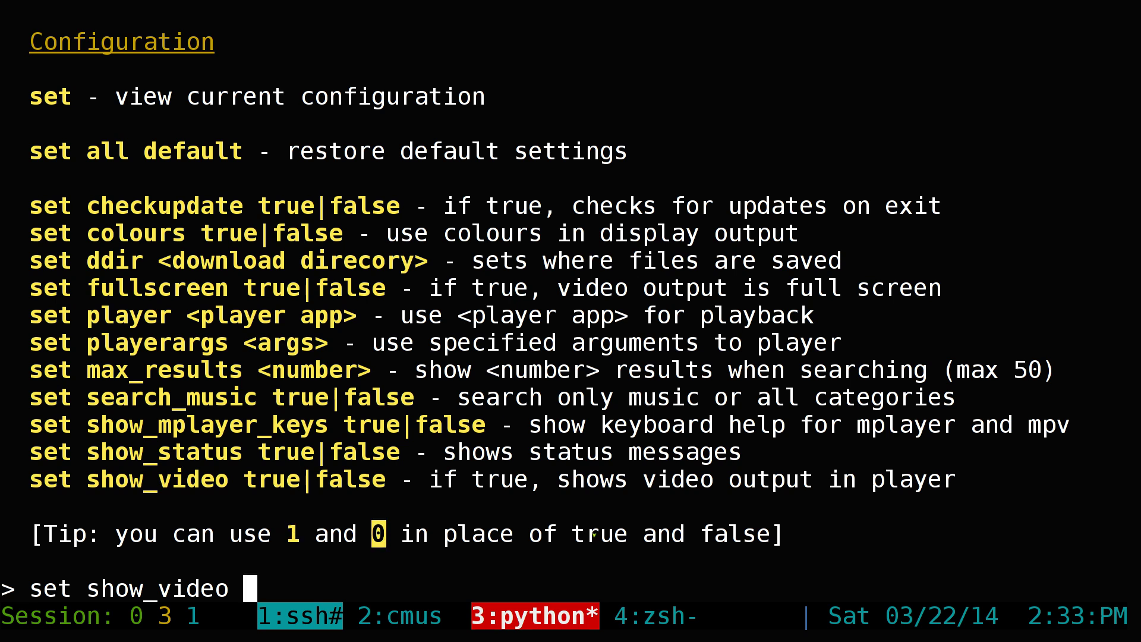
pyautogui.doubleClick(592, 534)
pyautogui.moveTo(720, 533); pyautogui.dragTo(791, 533)
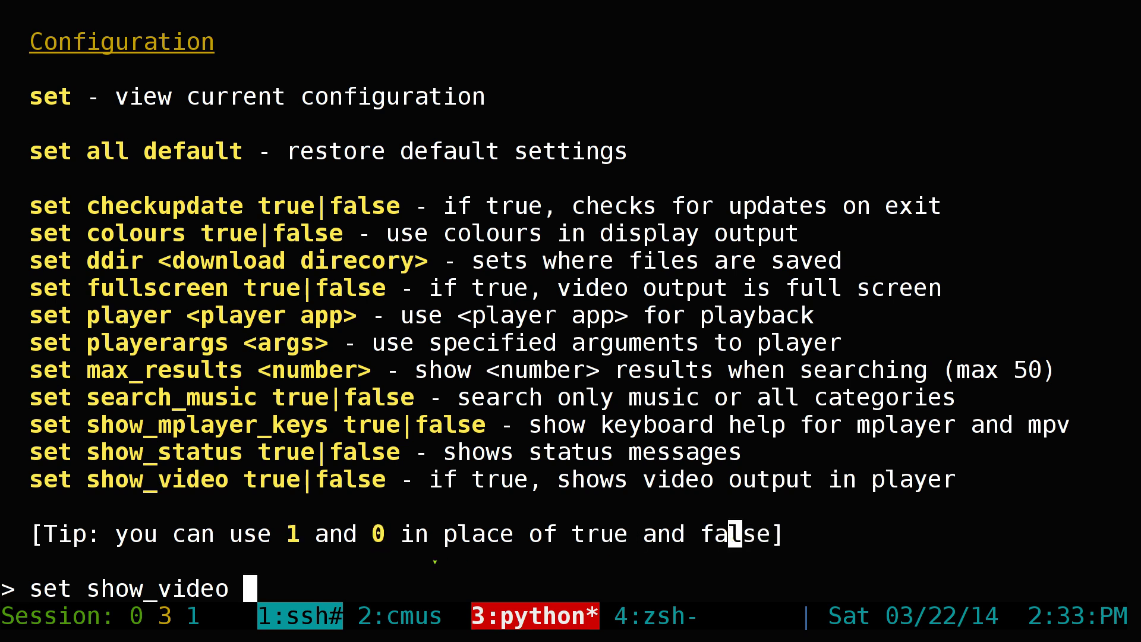
pyautogui.write('0')
pyautogui.press('Return')
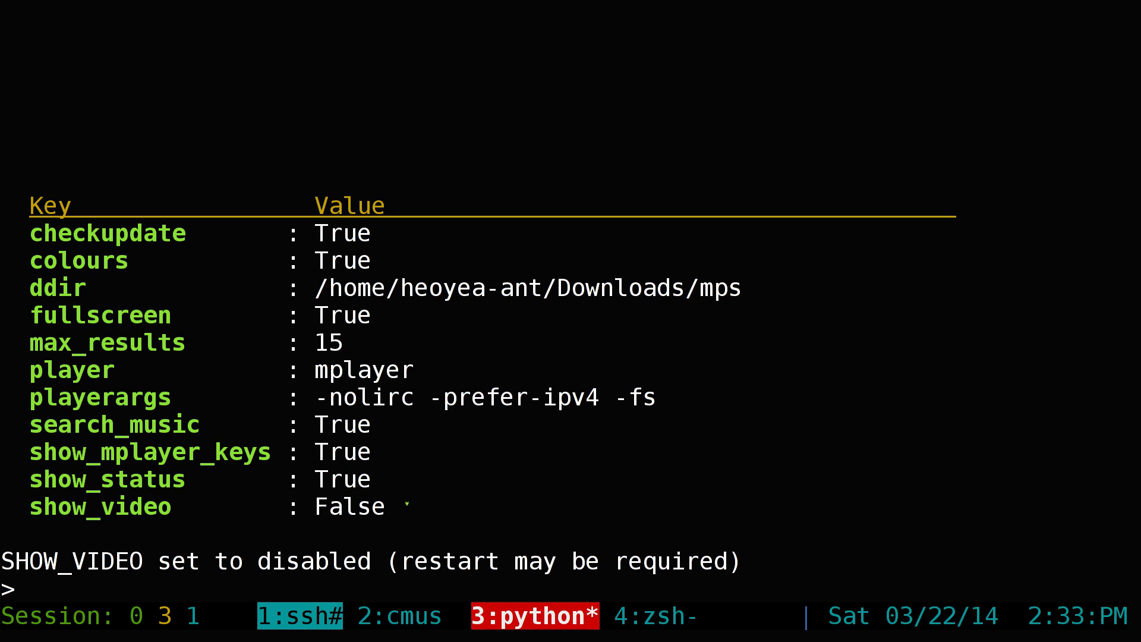
# List the uploader's playlists with '//' and open playlist 3, Gnome 2 Era Part II
pyautogui.write('//gotbletu')
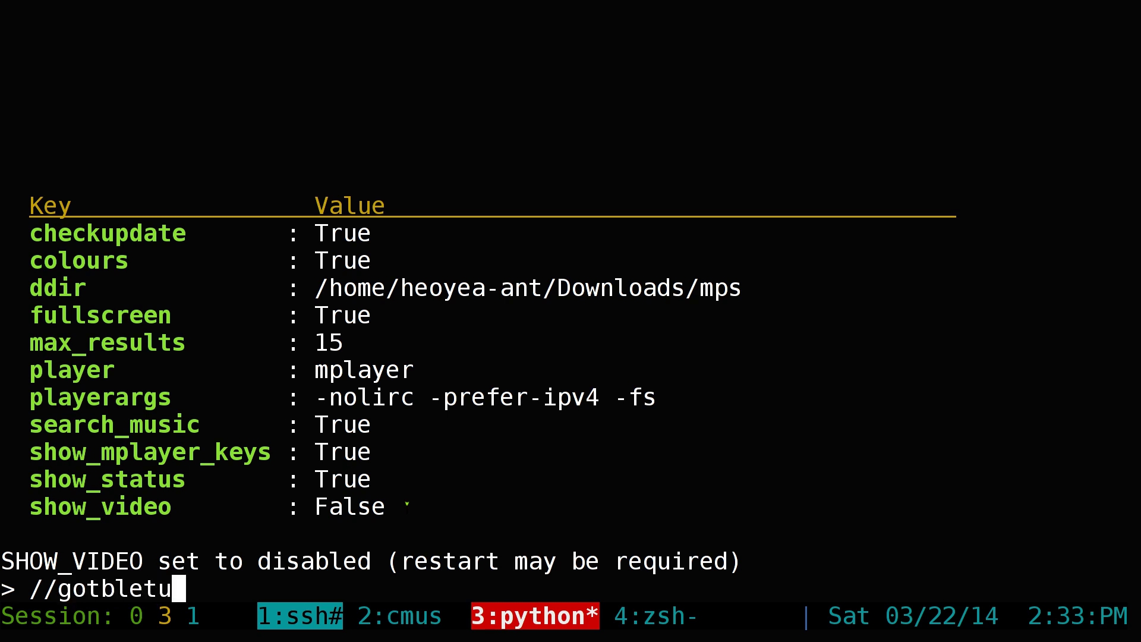
pyautogui.press('Return')
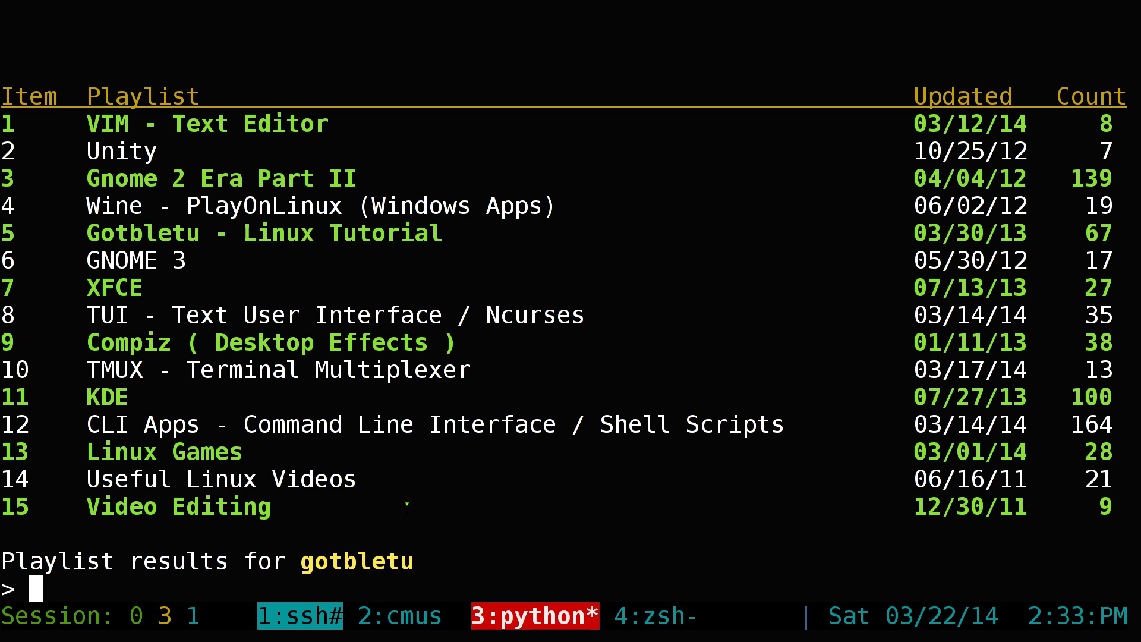
pyautogui.write('3')
pyautogui.press('Return')
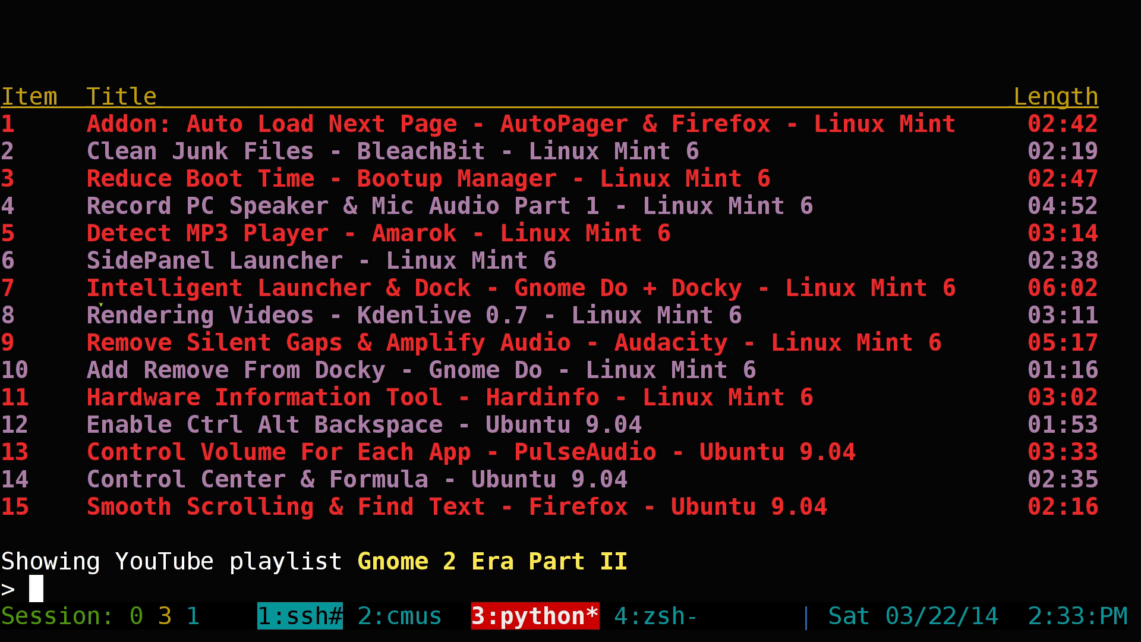
# Play item 7, Intelligent Launcher & Dock, from the playlist
pyautogui.moveTo(3, 287); pyautogui.dragTo(216, 288)
pyautogui.write('7')
pyautogui.press('Return')
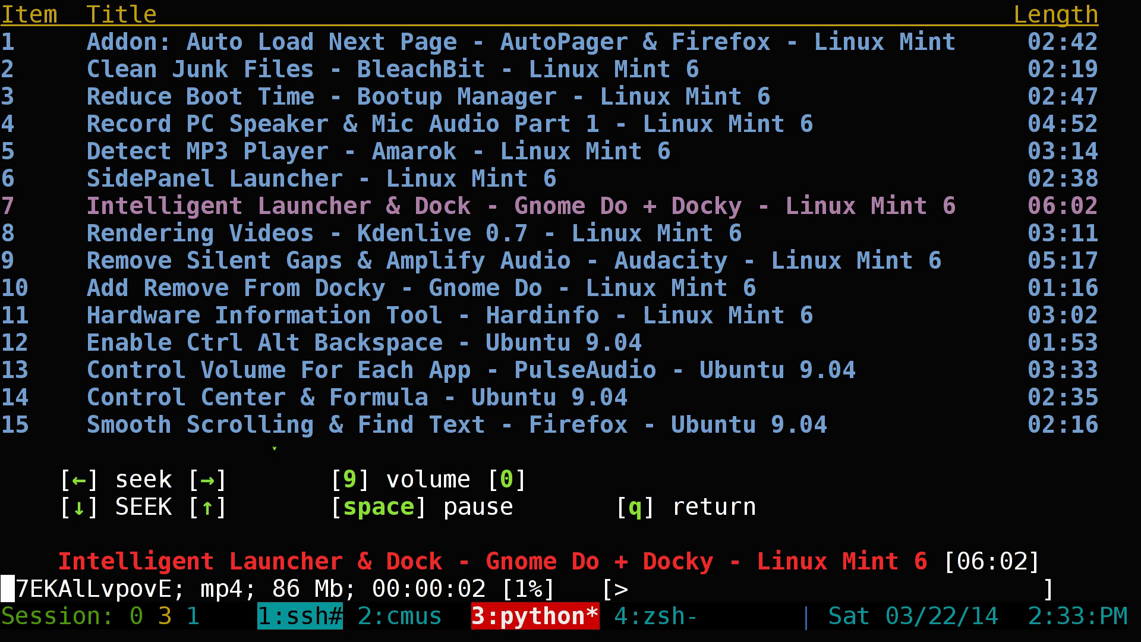
# Stop playback and bring up the configuration help page ('h con')
pyautogui.press('q')
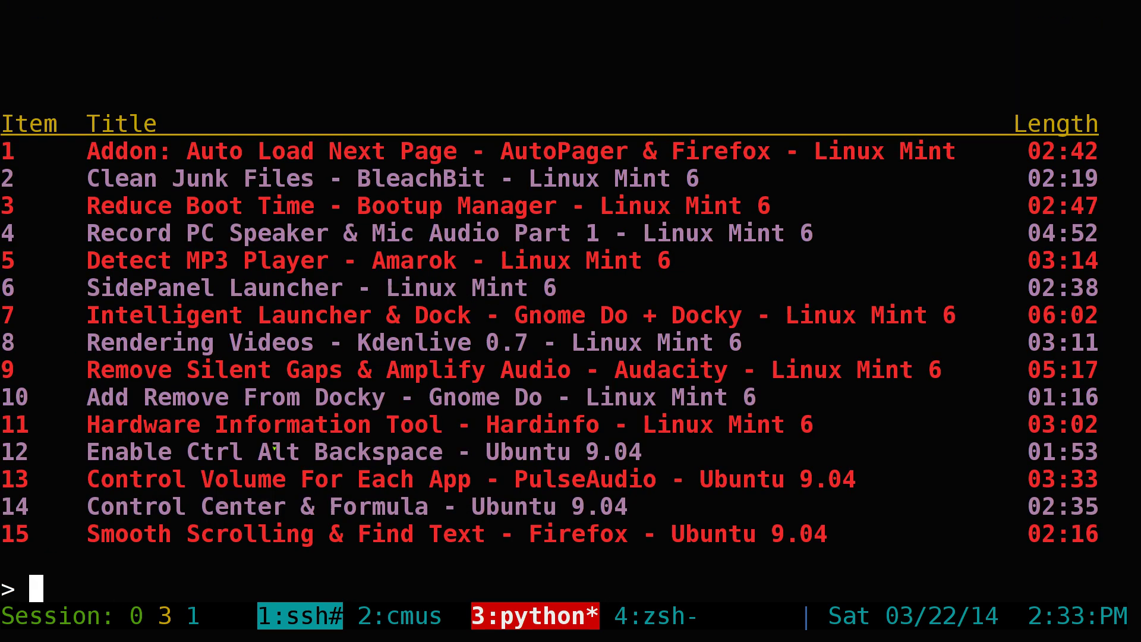
pyautogui.write('help')
pyautogui.press('Return')
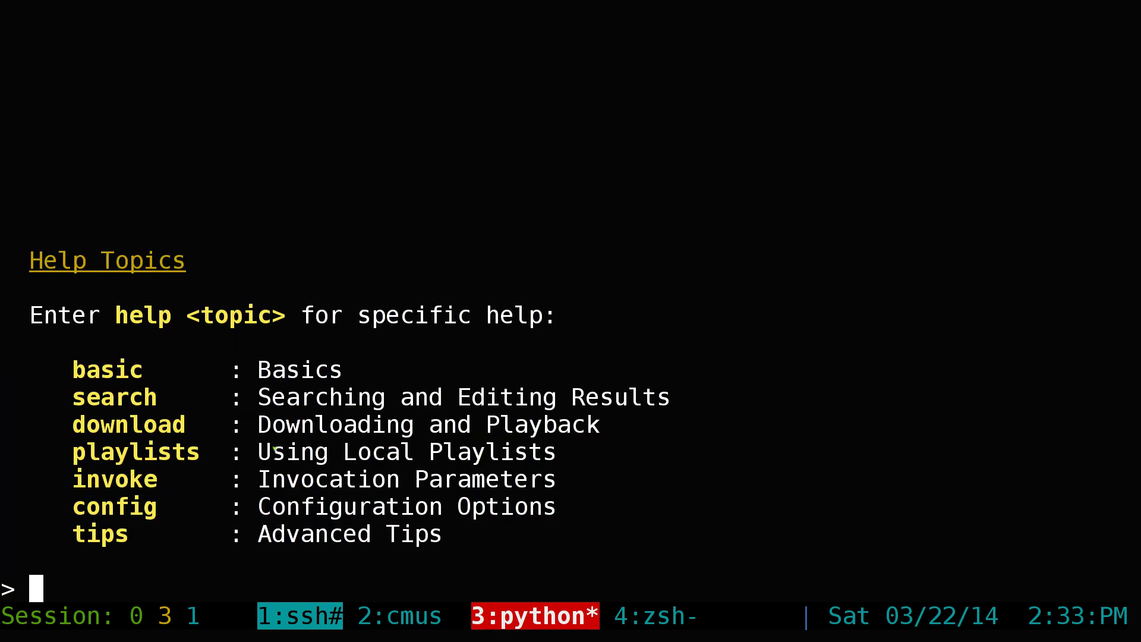
pyautogui.write('h con')
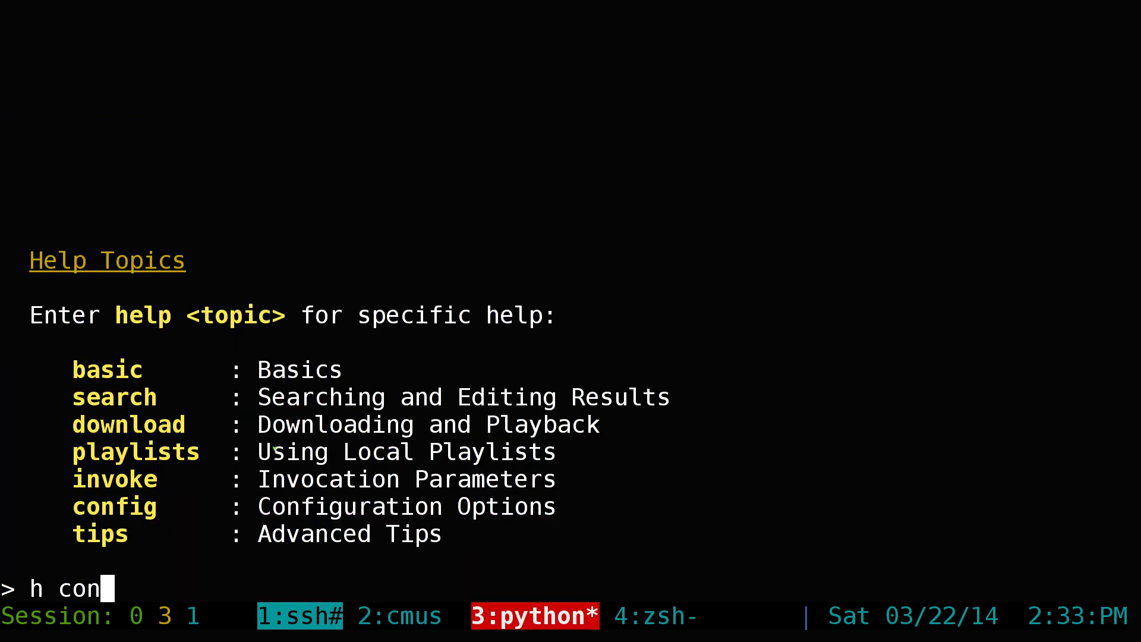
pyautogui.press('Return')
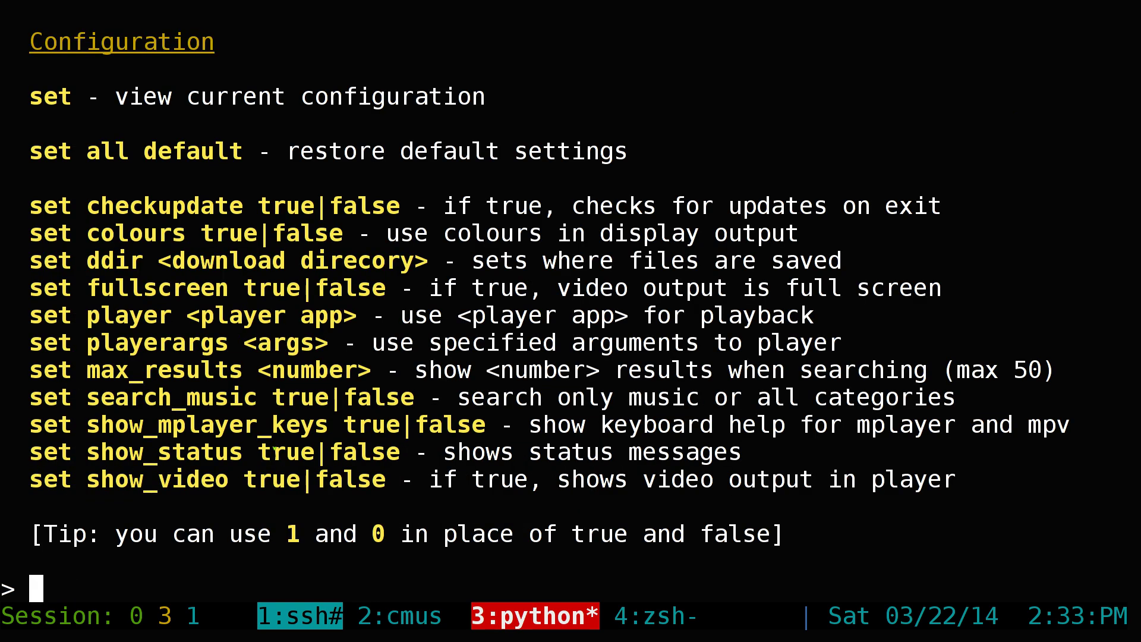
# Turn video output back on with 'set show_video 1'
pyautogui.moveTo(228, 475); pyautogui.dragTo(30, 478)
pyautogui.middleClick(132, 546)
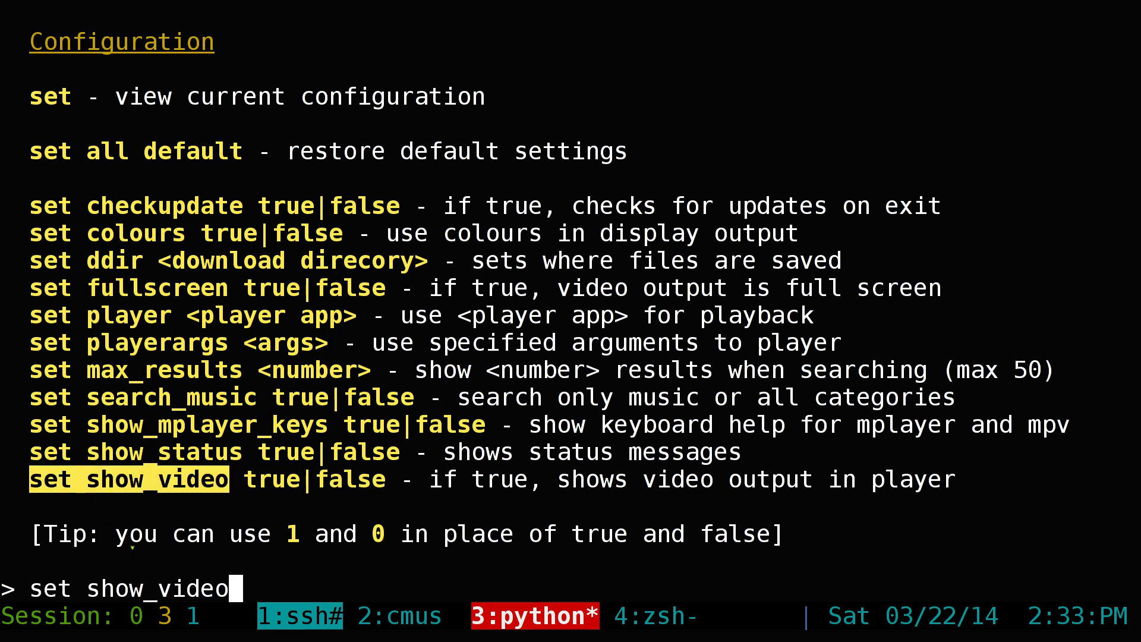
pyautogui.write('1')
pyautogui.press('Return')
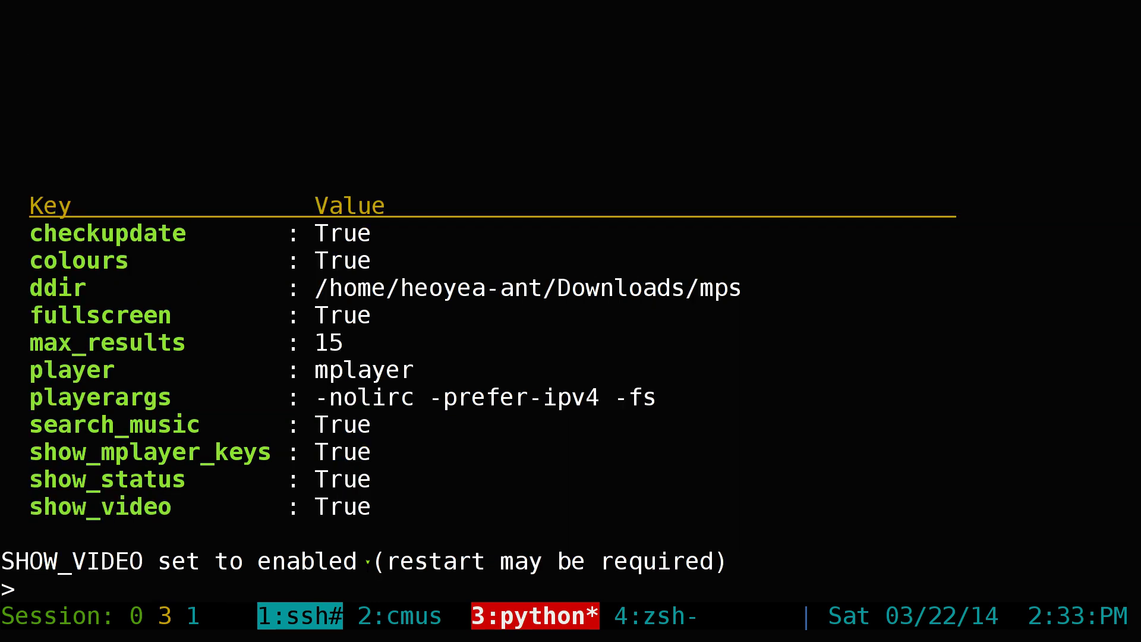
pyautogui.moveTo(86, 506); pyautogui.dragTo(370, 506)
pyautogui.click(247, 496)
# Reduce search results from 15 to 5 with 'set max_results 5'
pyautogui.moveTo(337, 340); pyautogui.dragTo(319, 348)
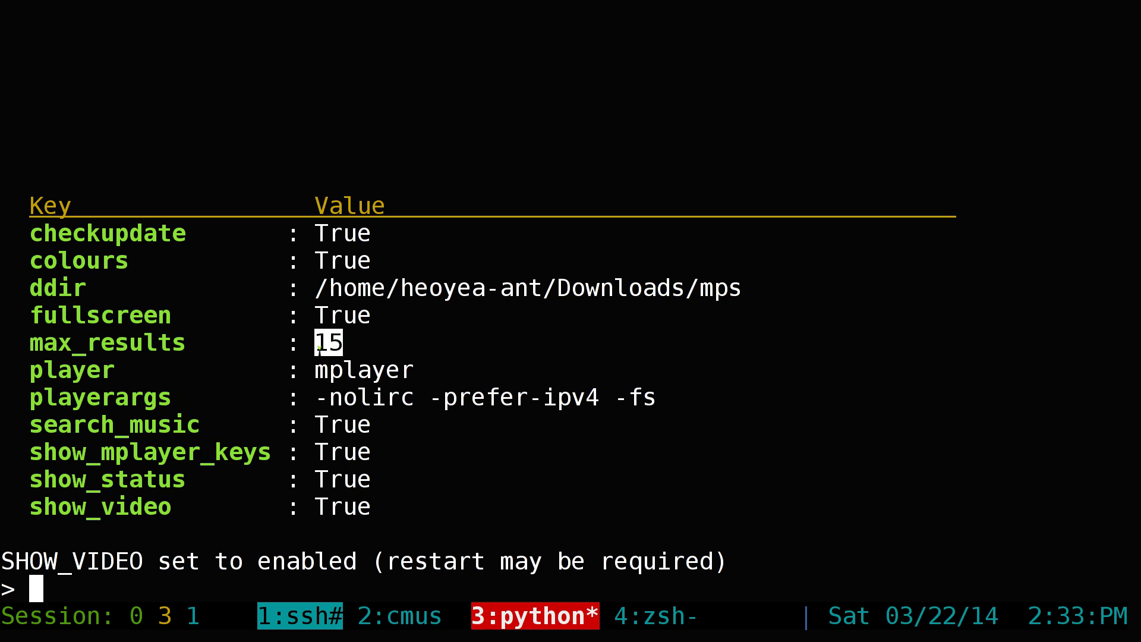
pyautogui.moveTo(188, 341); pyautogui.dragTo(28, 343)
pyautogui.hotkey('ctrl', 'c')
pyautogui.write('set')
pyautogui.middleClick(236, 528)
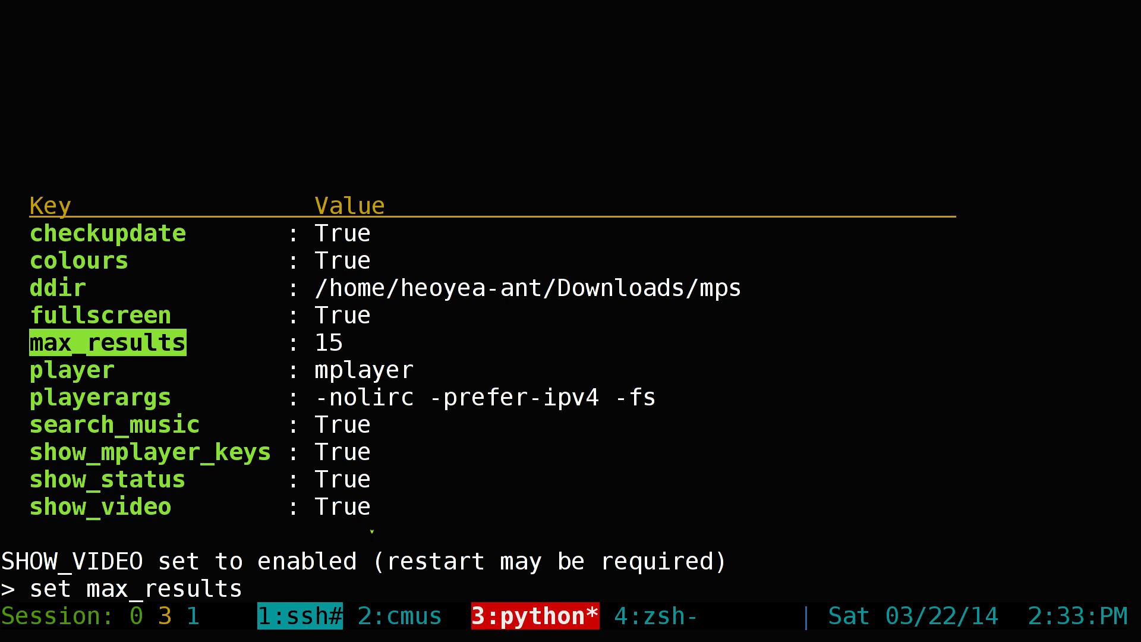
pyautogui.write('5')
pyautogui.press('Return')
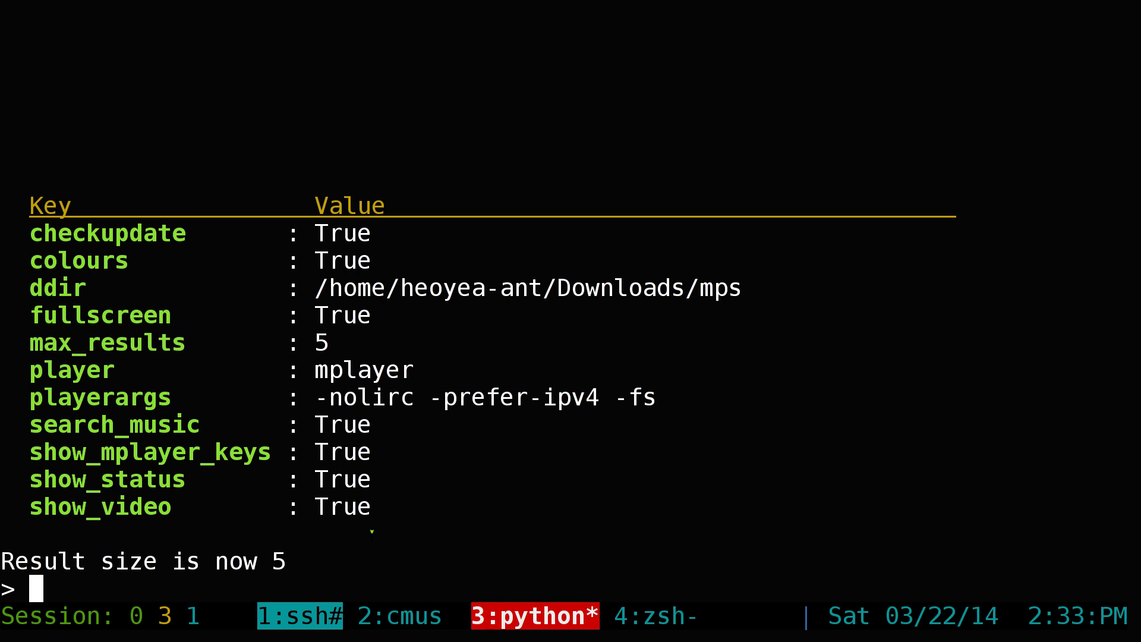
# Search YouTube for 'music', getting 5 results, then show the configuration help again
pyautogui.write('/music')
pyautogui.press('Return')
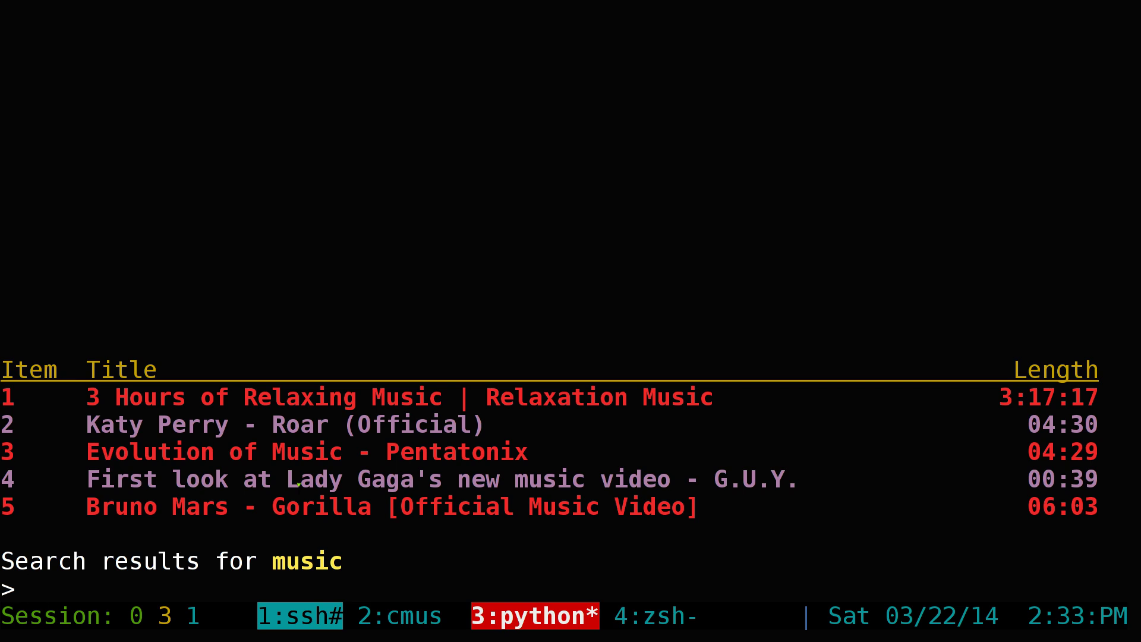
pyautogui.write('h con')
pyautogui.press('Return')
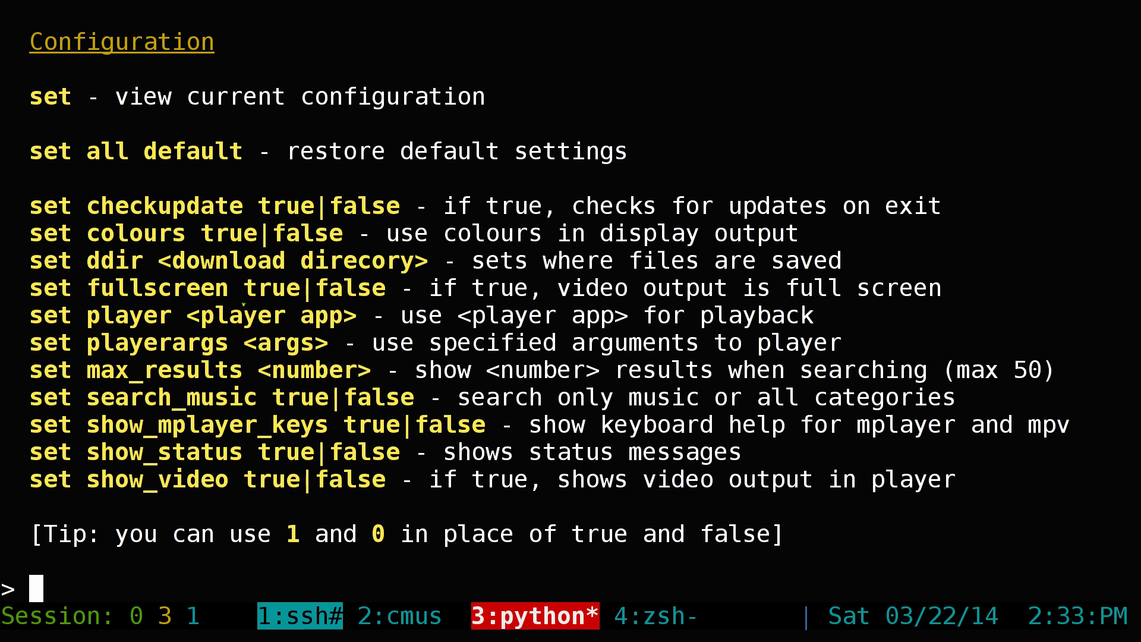
# Enable fullscreen video with 'set fullscreen 1'
pyautogui.moveTo(229, 288); pyautogui.dragTo(30, 289)
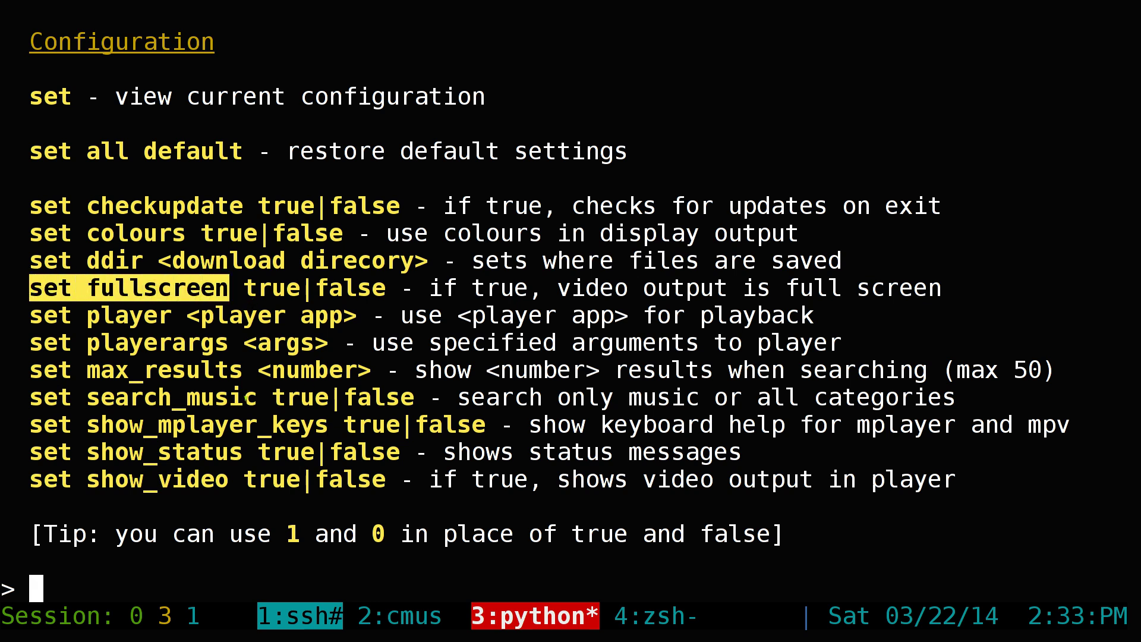
pyautogui.middleClick(269, 543)
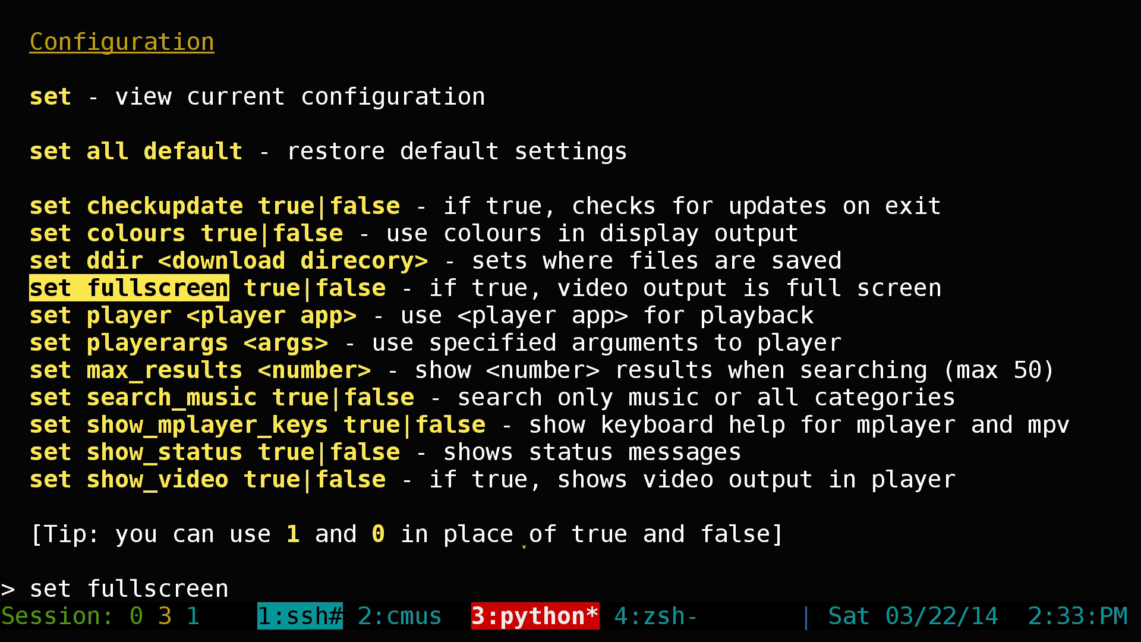
pyautogui.write('1')
pyautogui.press('Return')
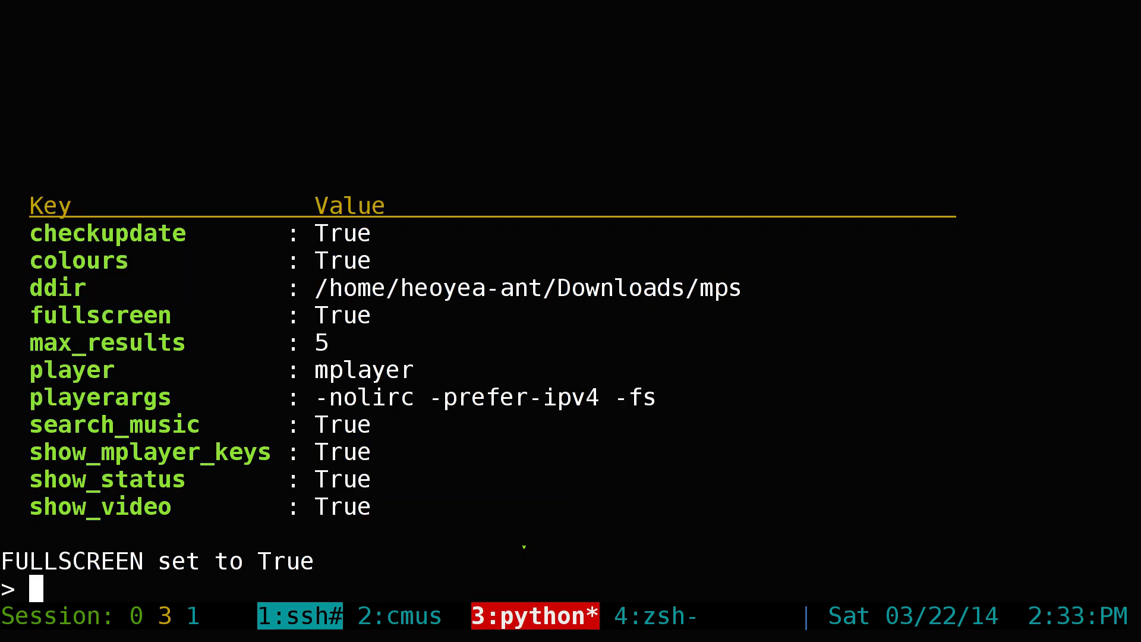
pyautogui.moveTo(72, 315); pyautogui.dragTo(358, 316)
# Quit mps, relaunch it with 'mpsyt', then quit again and clear the terminal
pyautogui.hotkey('ctrl', 'c')
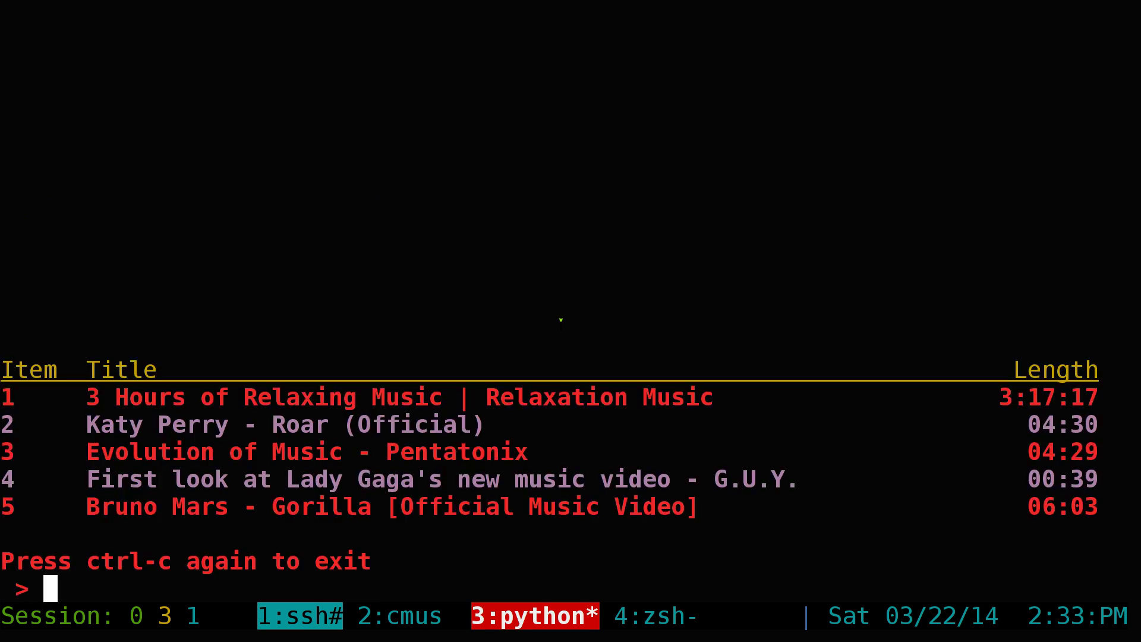
pyautogui.hotkey('ctrl', 'c')
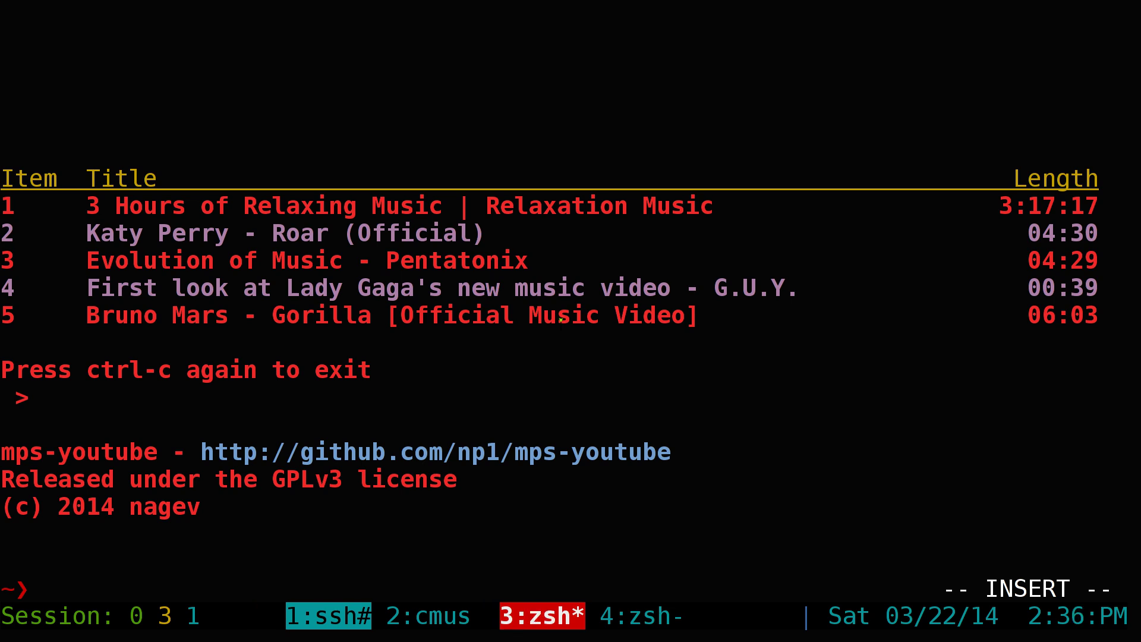
pyautogui.hotkey('ctrl', 'l')
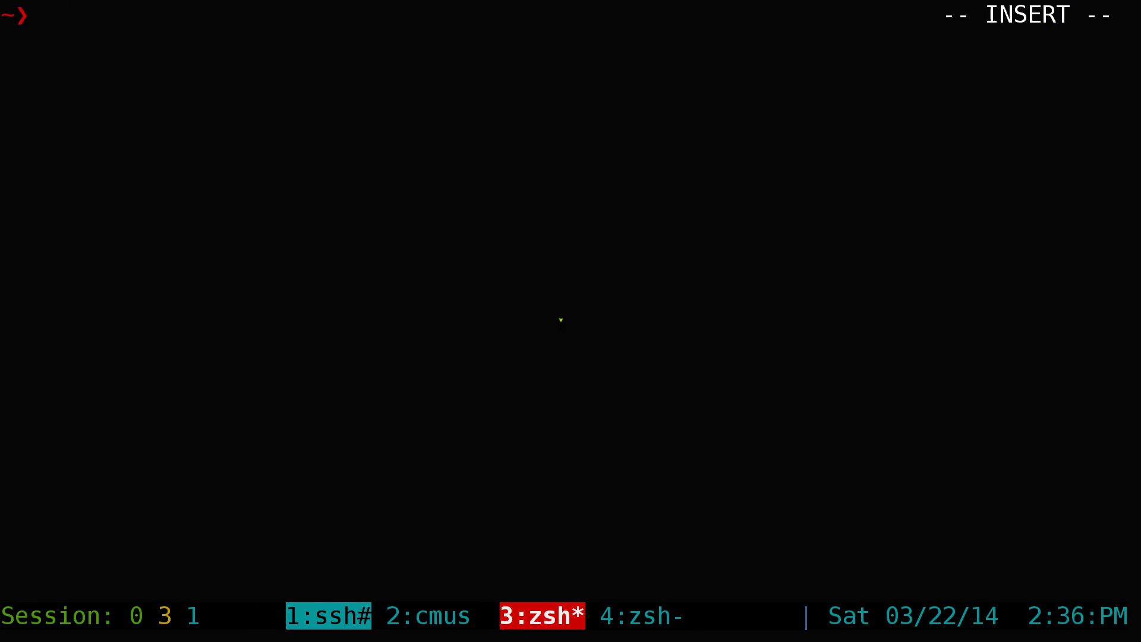
pyautogui.write('mpsyt')
pyautogui.press('Return')
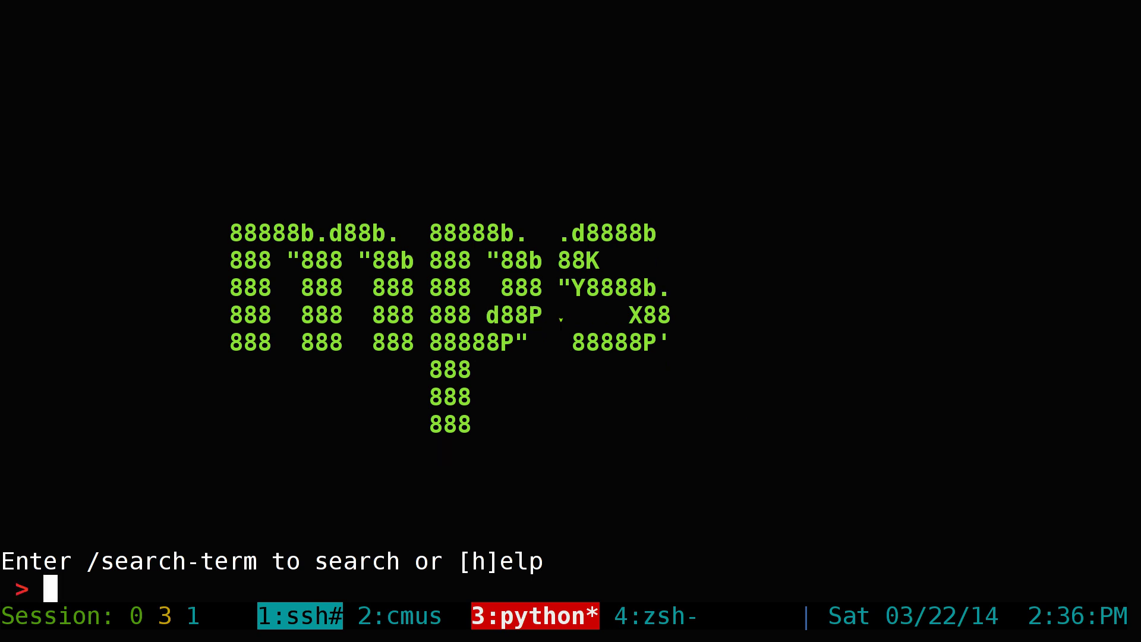
pyautogui.hotkey('ctrl', 'd')
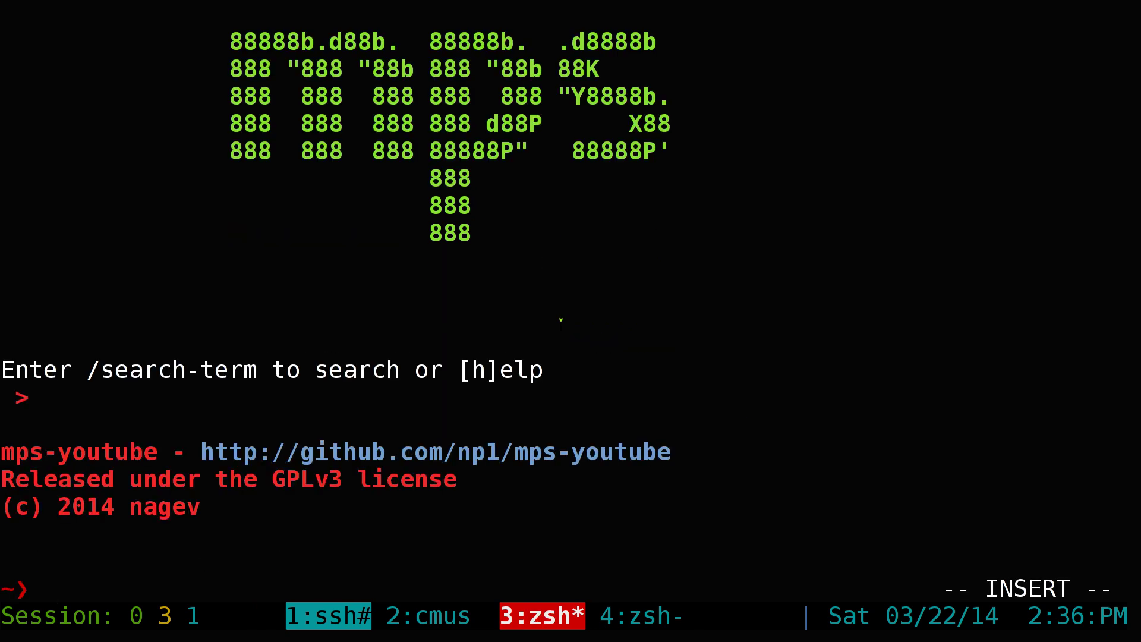
pyautogui.hotkey('ctrl', 'l')
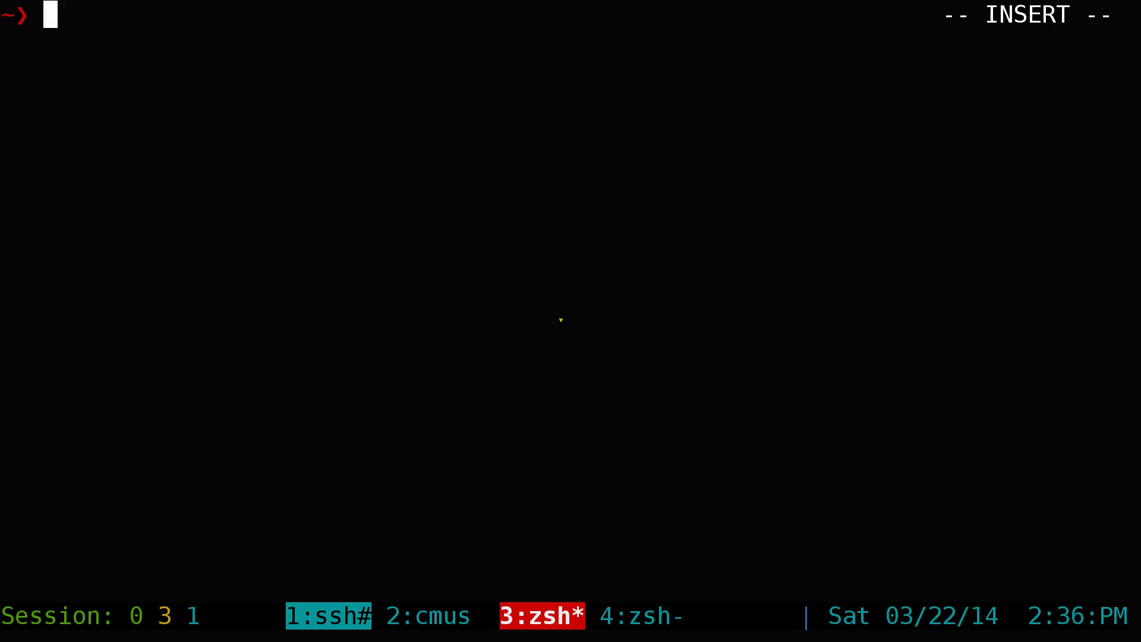
# Launch mps from zsh with 'mpsyt /music' to list music videos, then quit
pyautogui.write('mpsyt')
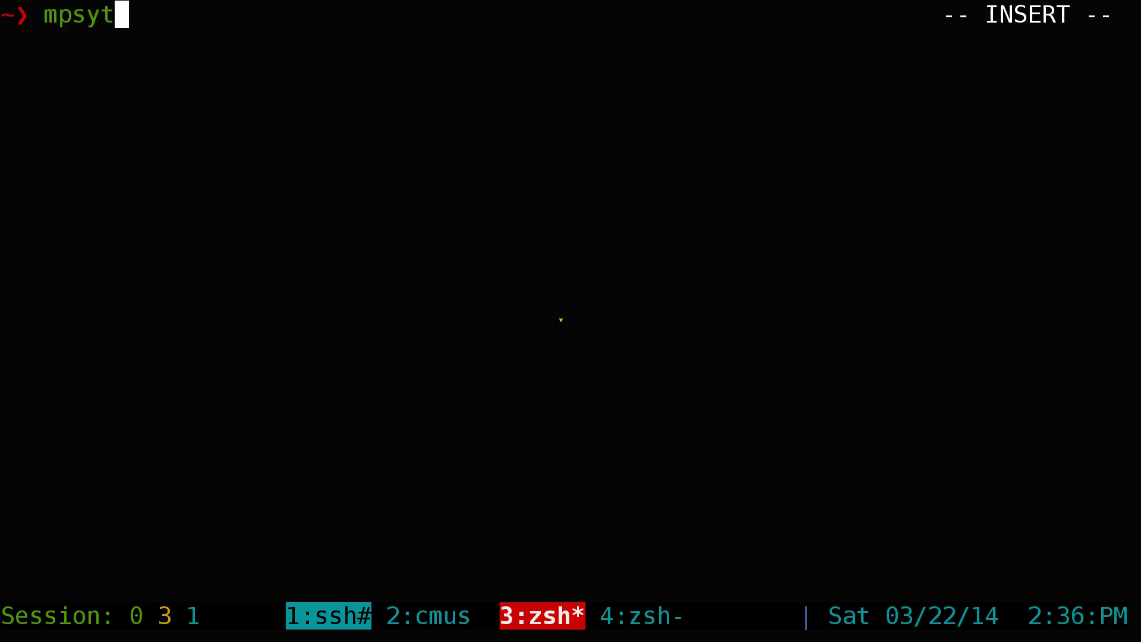
pyautogui.write(' /music')
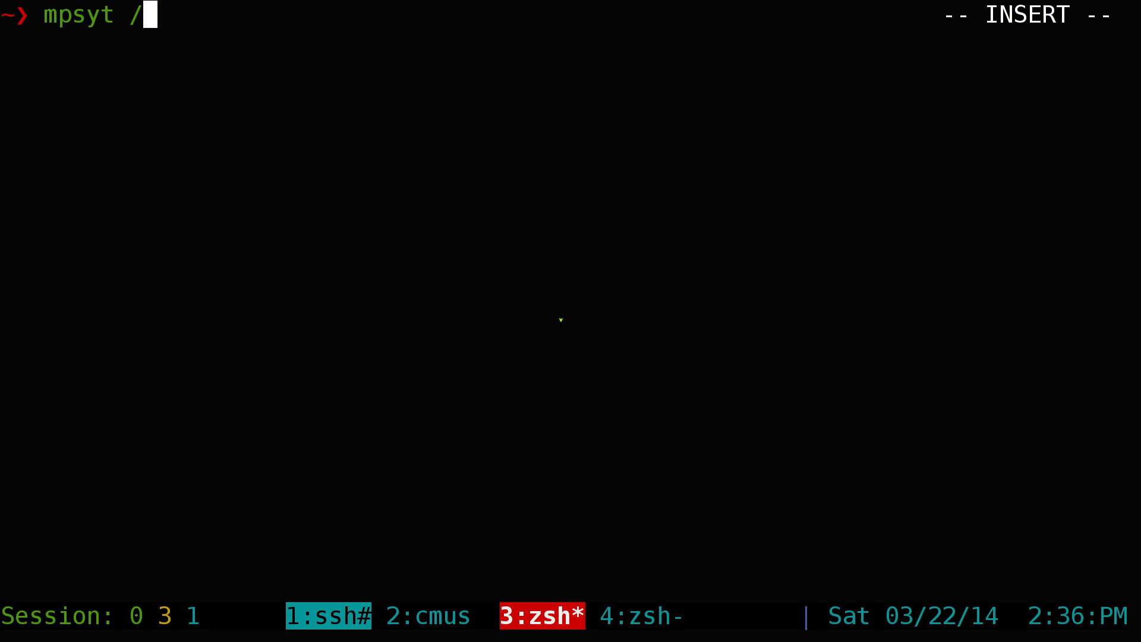
pyautogui.press('Return')
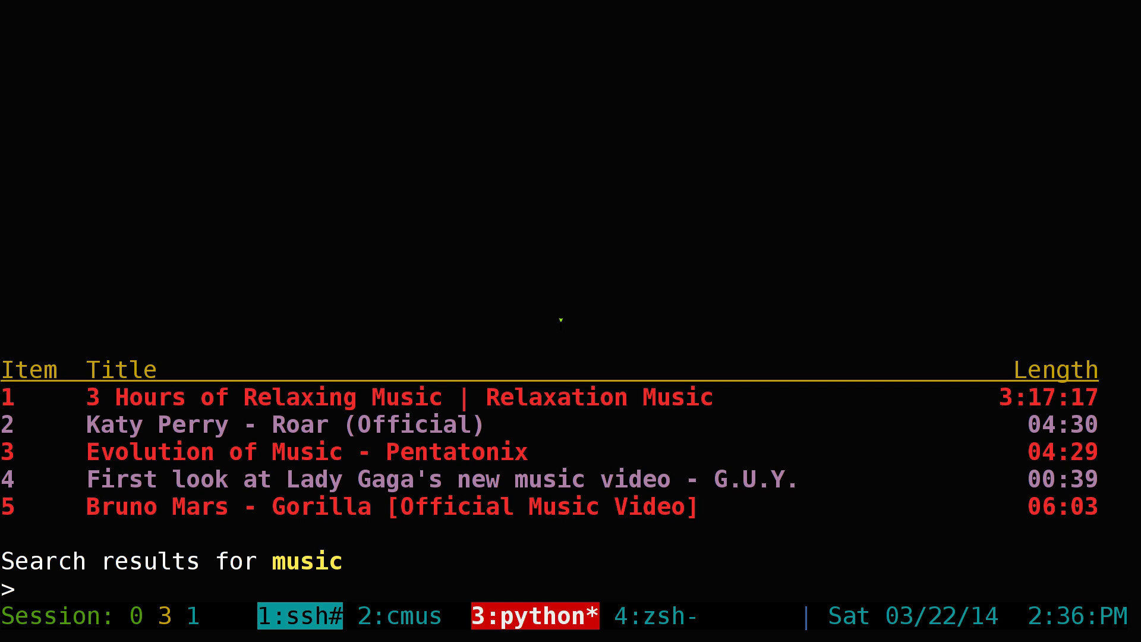
pyautogui.hotkey('ctrl', 'c')
pyautogui.hotkey('ctrl', 'c')
pyautogui.hotkey('ctrl', 'l')
# Relaunch as 'mpsyt //music' to list music playlists, then start quitting
pyautogui.press('Up')
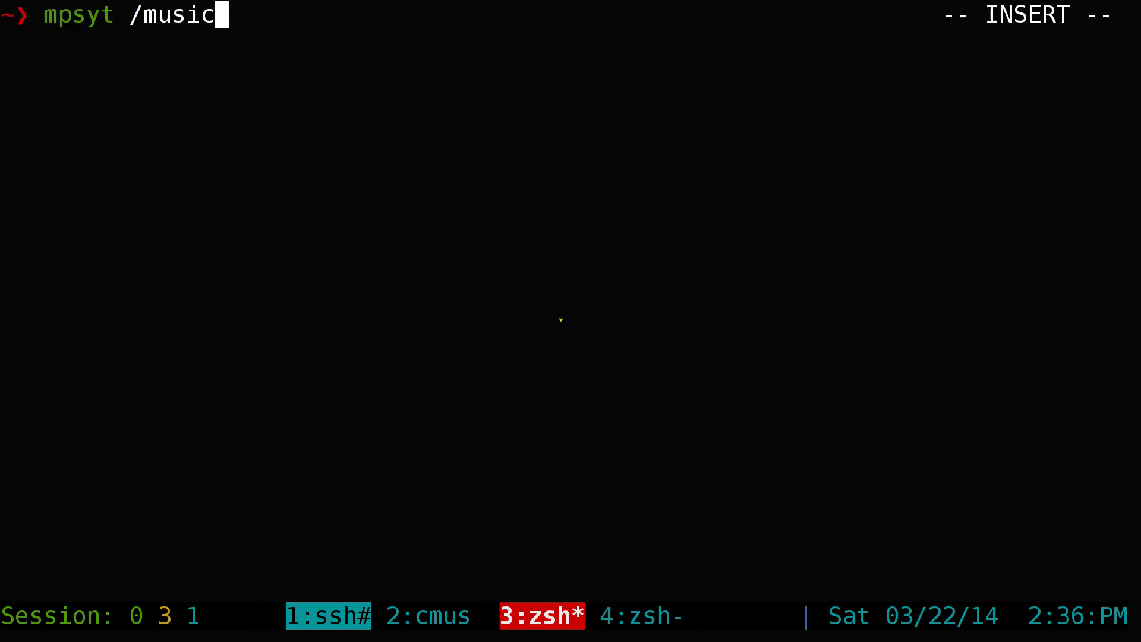
pyautogui.press('Left')
pyautogui.press('Left')
pyautogui.press('Left')
pyautogui.press('Left')
pyautogui.press('Left')
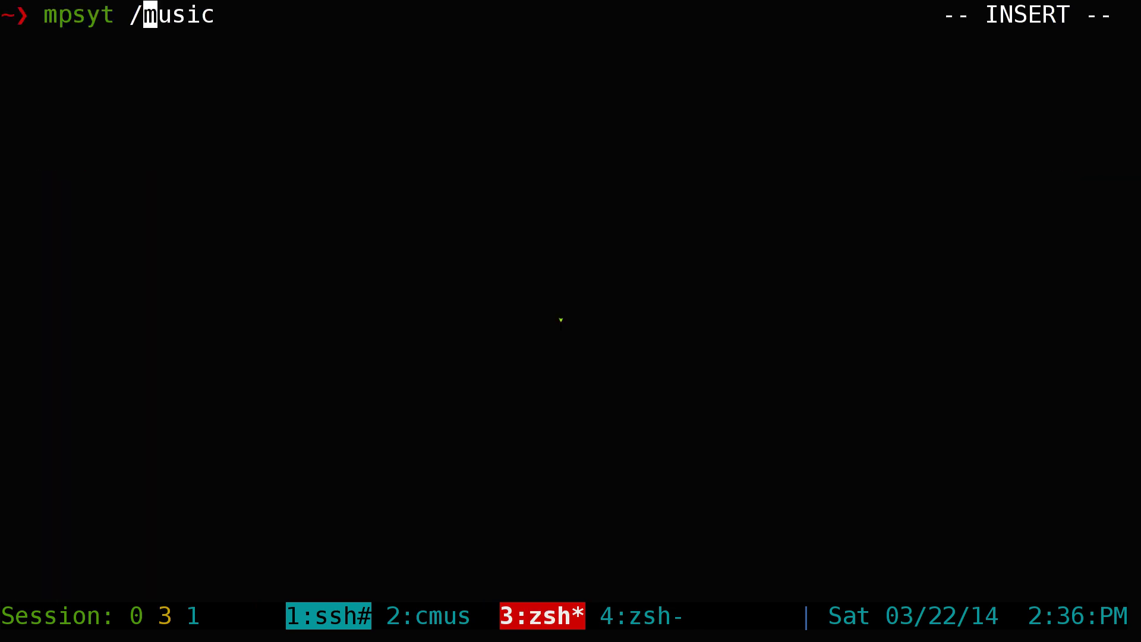
pyautogui.write('/')
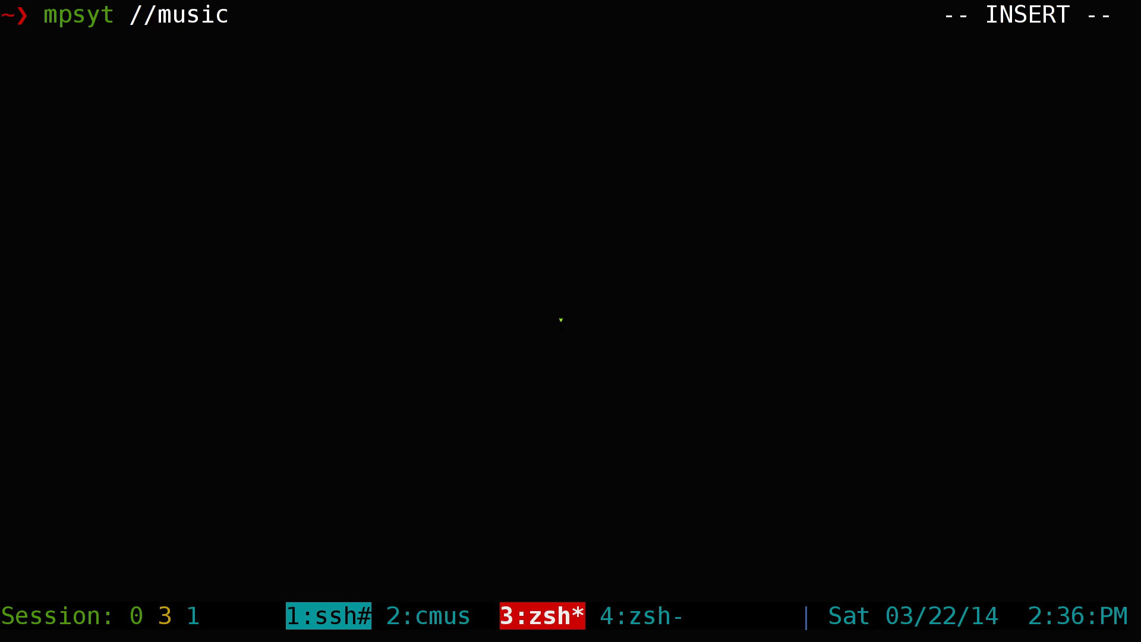
pyautogui.press('Return')
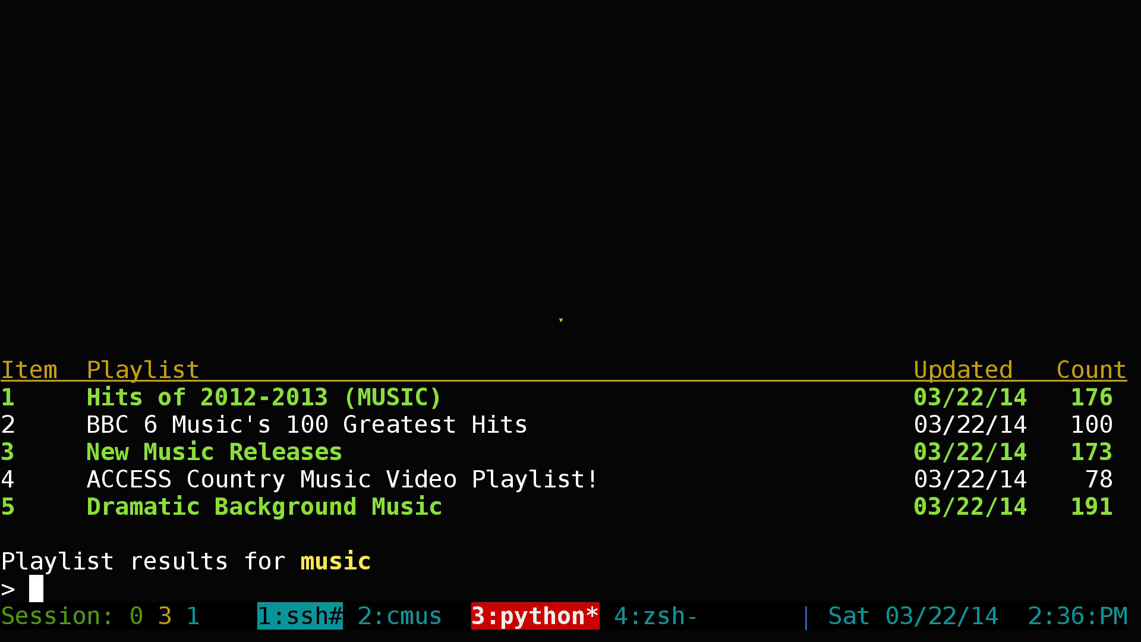
pyautogui.hotkey('ctrl', 'c')
pyautogui.hotkey('ctrl', 'c')
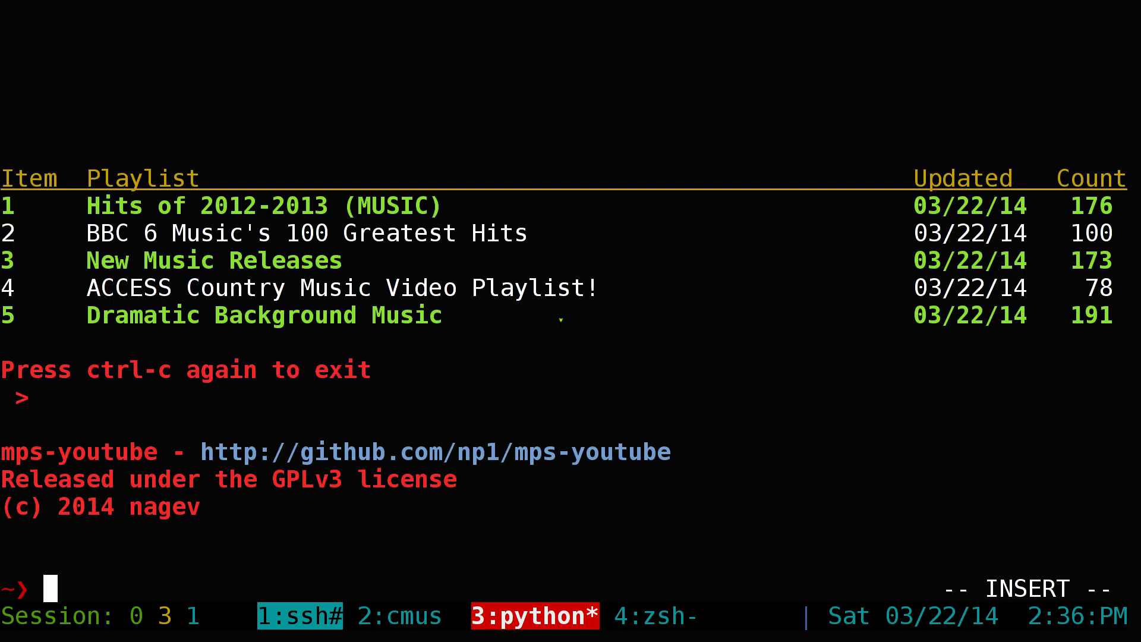
# Launch mps with 'mpsyt user' plus the uploader's channel name to list their uploads
pyautogui.hotkey('ctrl', 'l')
pyautogui.press('Up')
pyautogui.press('BackSpace')
pyautogui.press('BackSpace')
pyautogui.press('BackSpace')
pyautogui.press('BackSpace')
pyautogui.press('BackSpace')
pyautogui.press('BackSpace')
pyautogui.press('BackSpace')
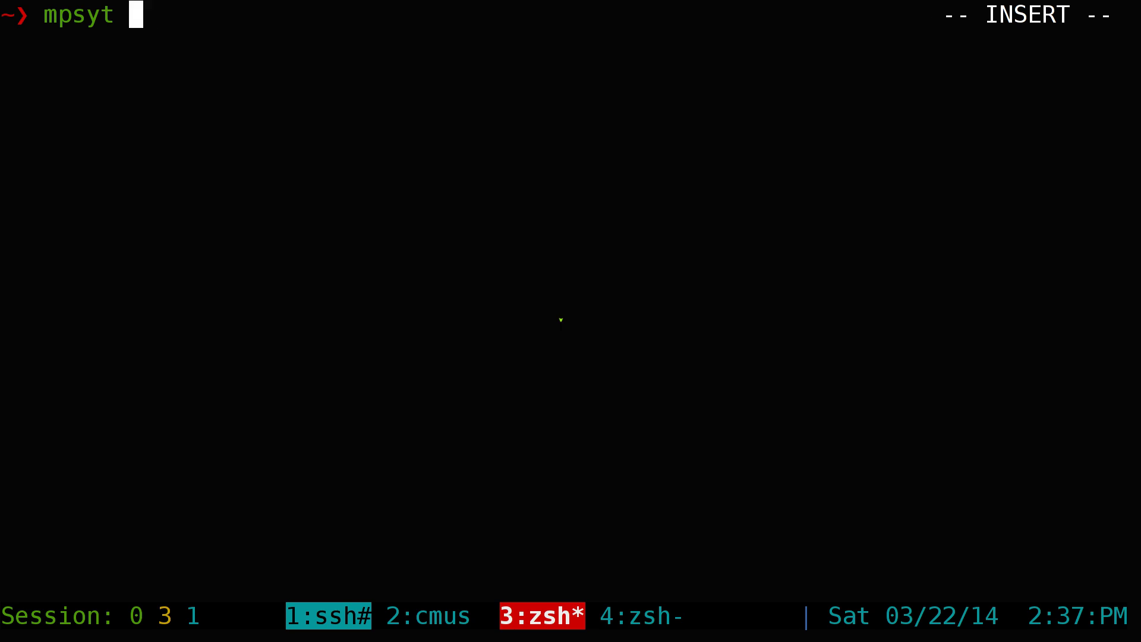
pyautogui.write('user g')
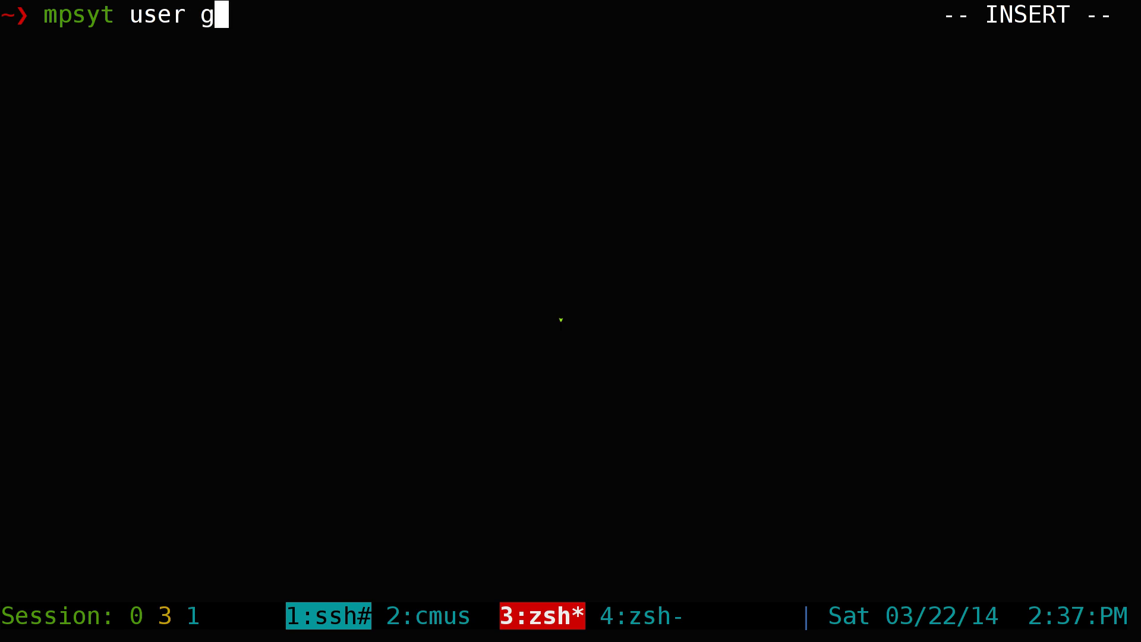
pyautogui.write('otbletu')
pyautogui.press('Return')
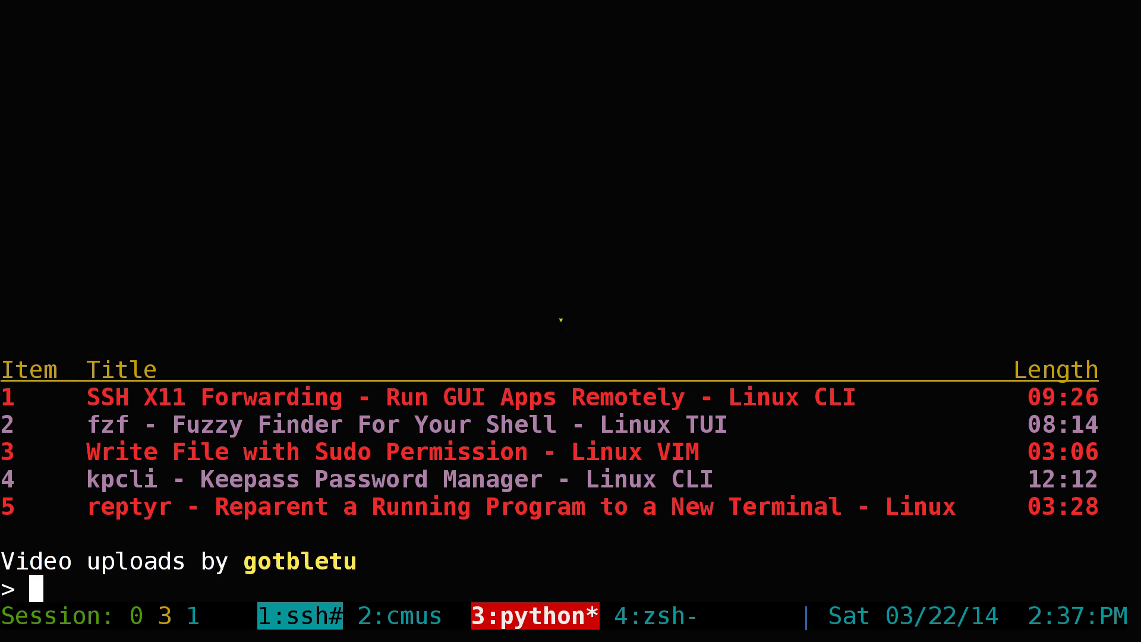
# Page ahead to page 3 of the uploads, then quit to a cleared shell
pyautogui.write('n')
pyautogui.press('Return')
pyautogui.write('n')
pyautogui.press('Return')
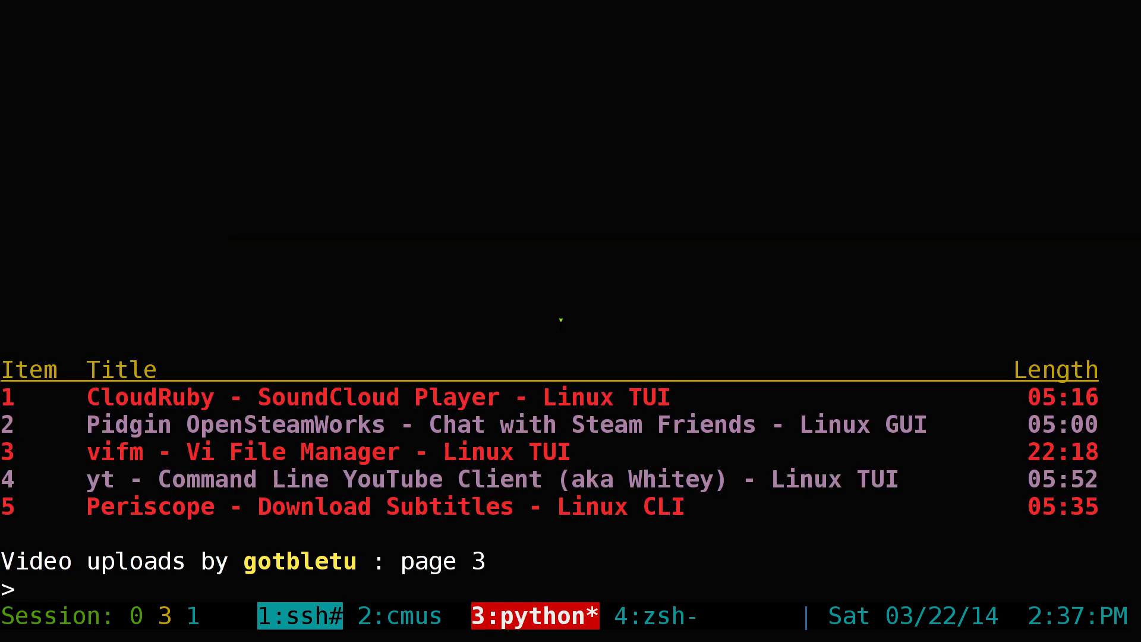
pyautogui.hotkey('ctrl', 'c')
pyautogui.hotkey('ctrl', 'c')
pyautogui.hotkey('ctrl', 'l')
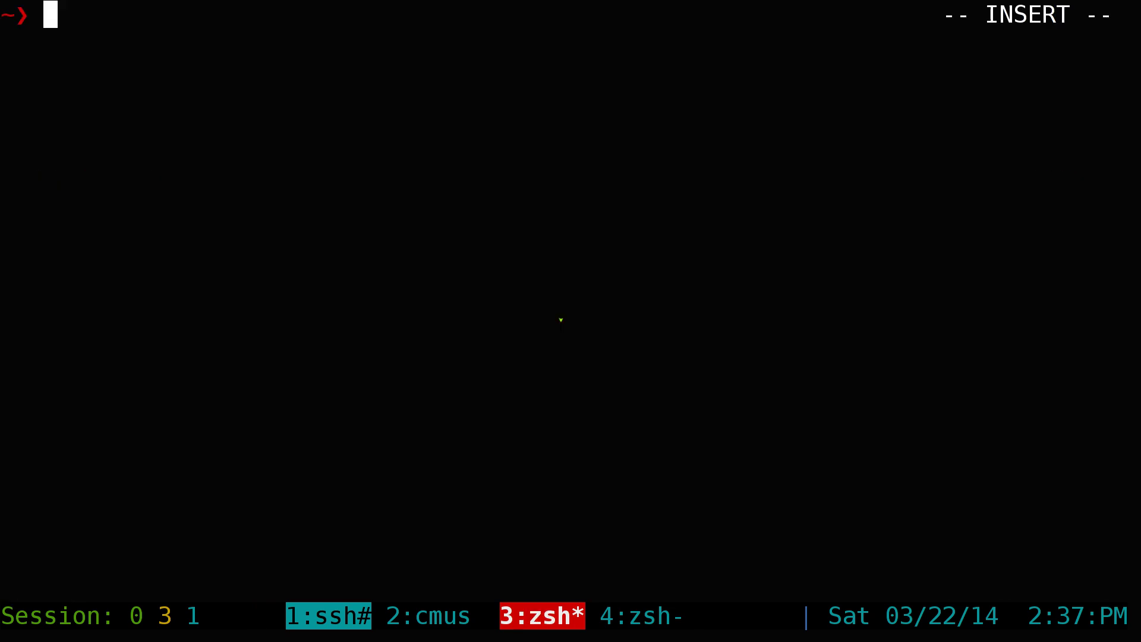